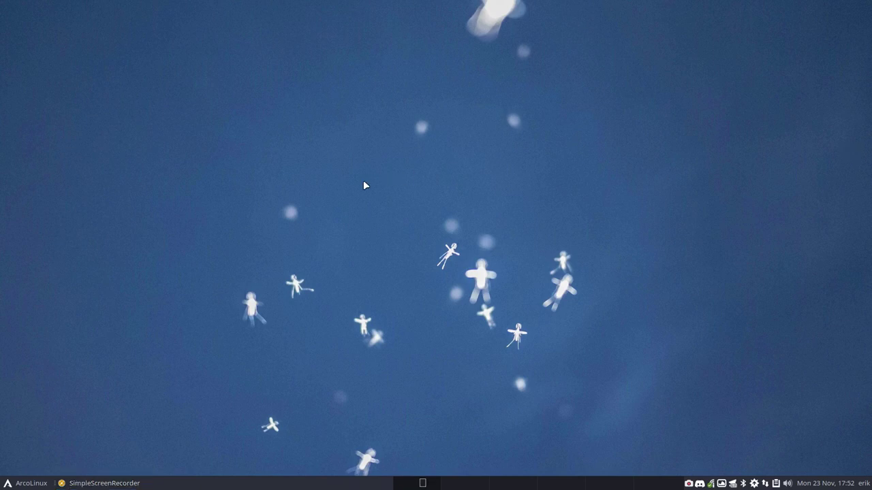
Step: Install the whitesur-icon-theme-git package, number 1 in the yay whitesur results, without showing diffs, authorizing it with the sudo password
key("F12")
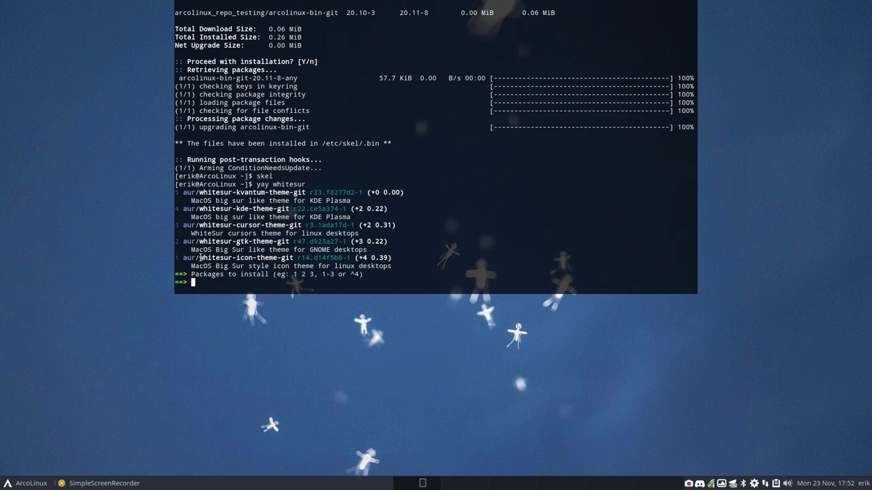
left_click_drag(199, 257, 230, 258)
type("1")
key("Return")
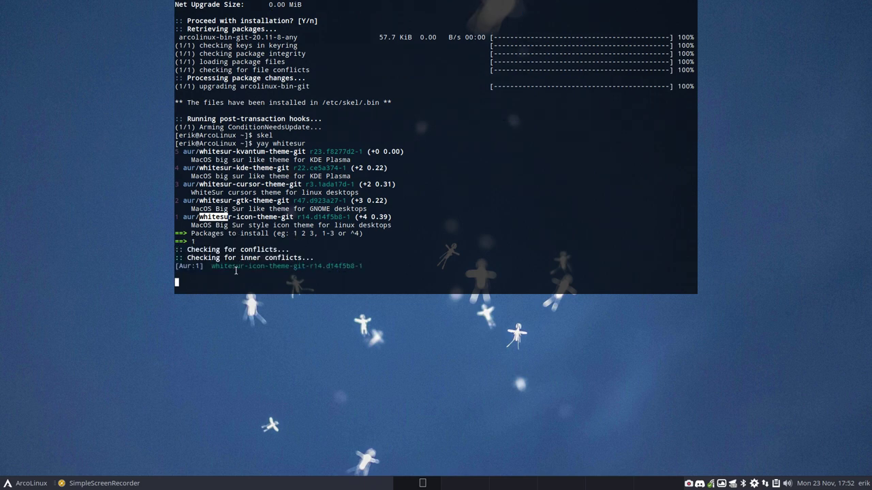
key("Return")
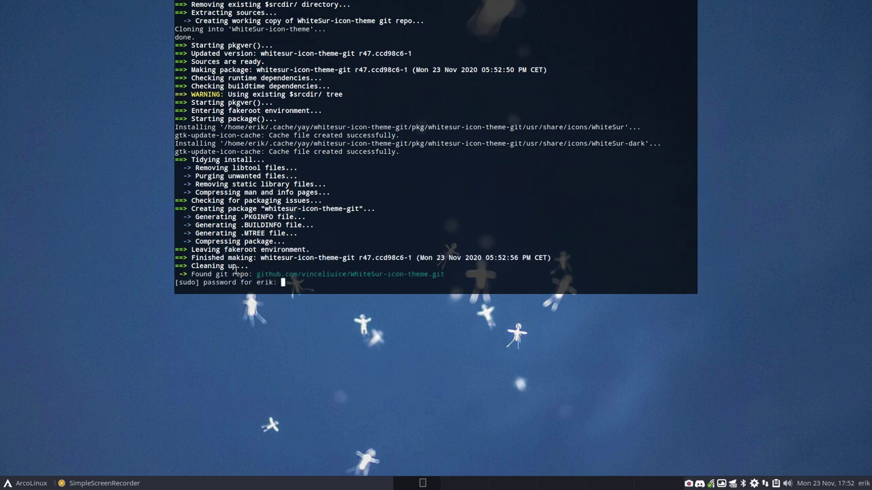
key("Return")
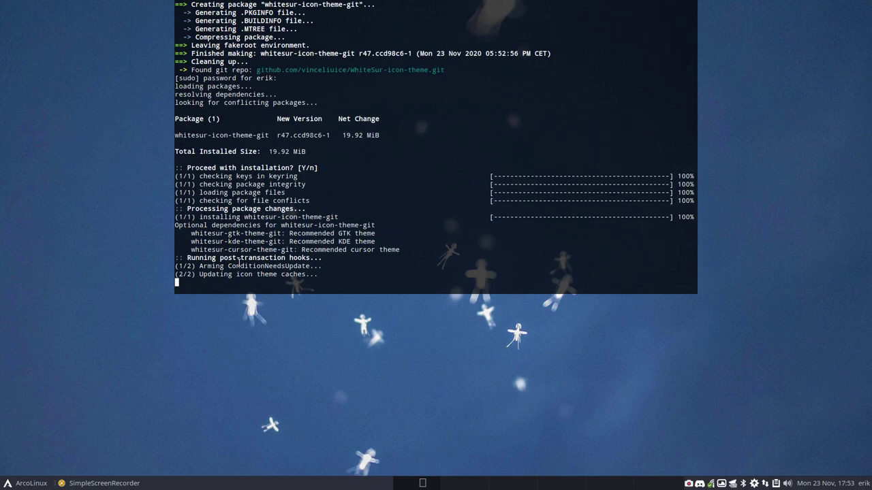
key("F12")
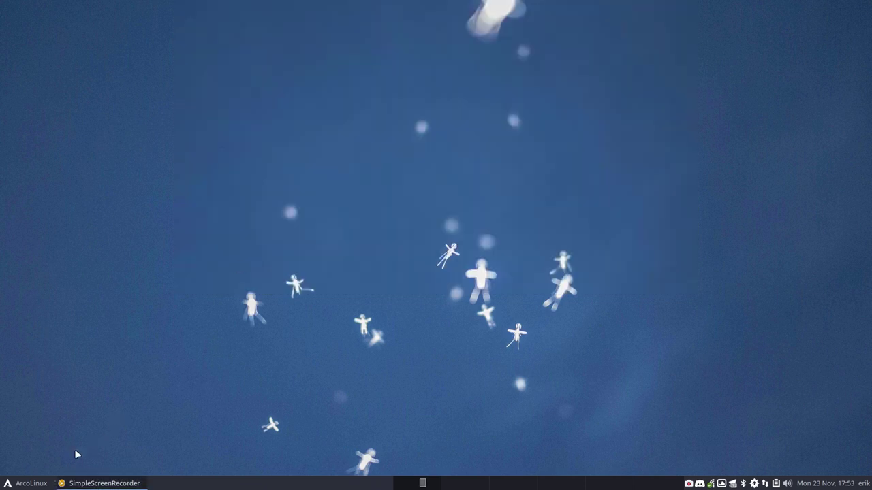
Step: Apply the WhiteSur icon theme in the desktop's Appearance settings and check its icons in the application menu
left_click(22, 483)
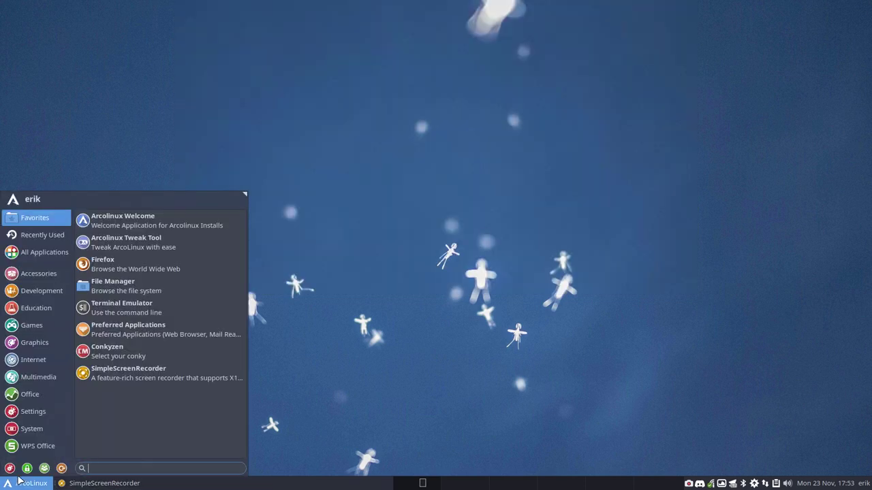
left_click(9, 468)
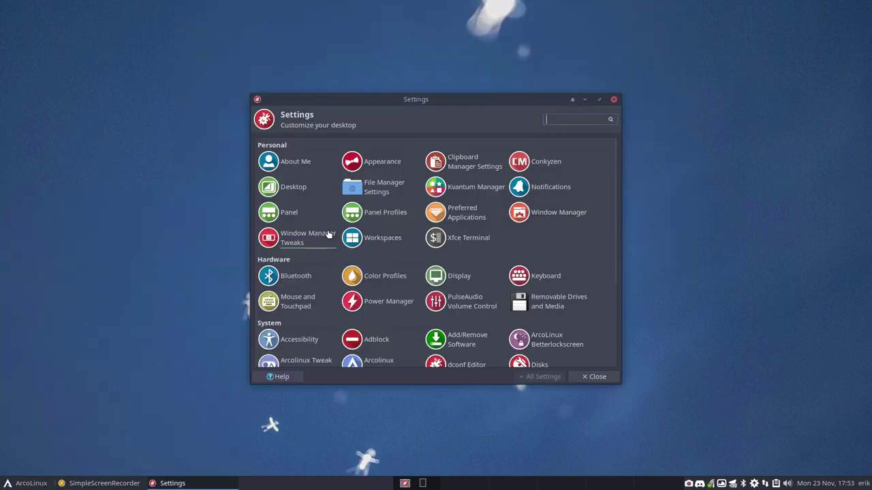
left_click(374, 165)
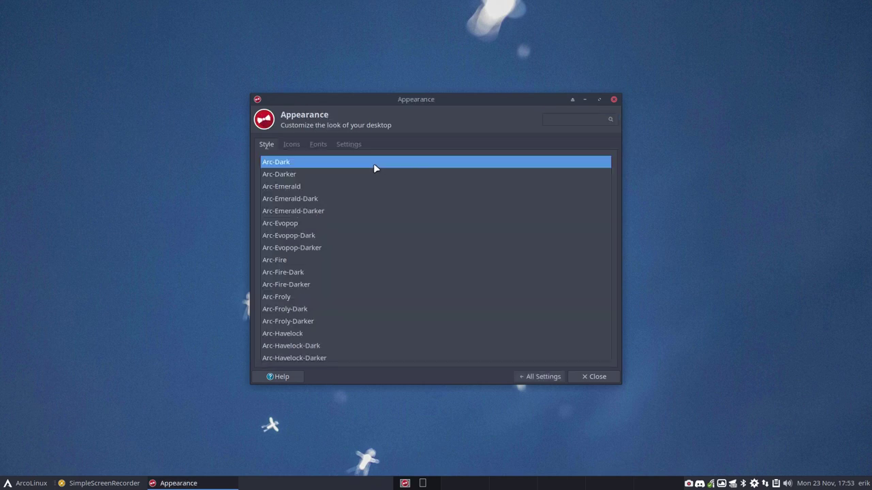
left_click(296, 146)
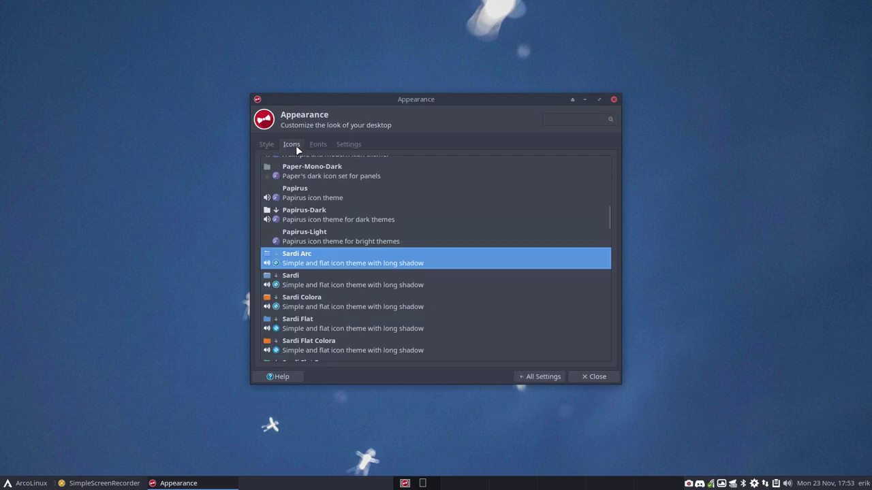
scroll(378, 257, "down", 10)
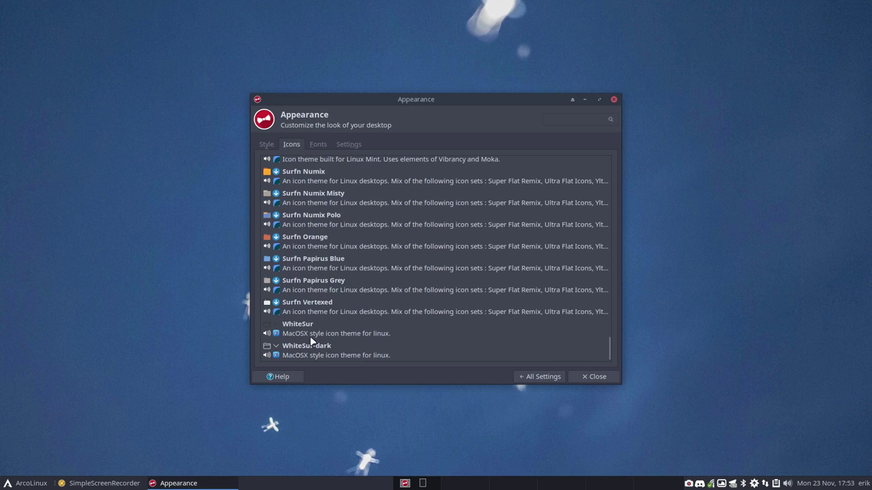
left_click(324, 334)
left_click(33, 485)
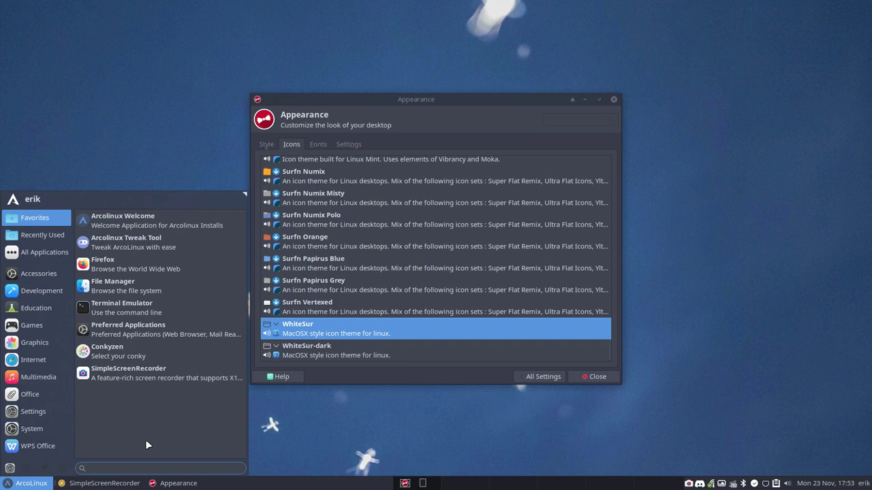
Step: Switch the icon theme to WhiteSur-dark and check its icons in the application menu
left_click(319, 355)
left_click(323, 353)
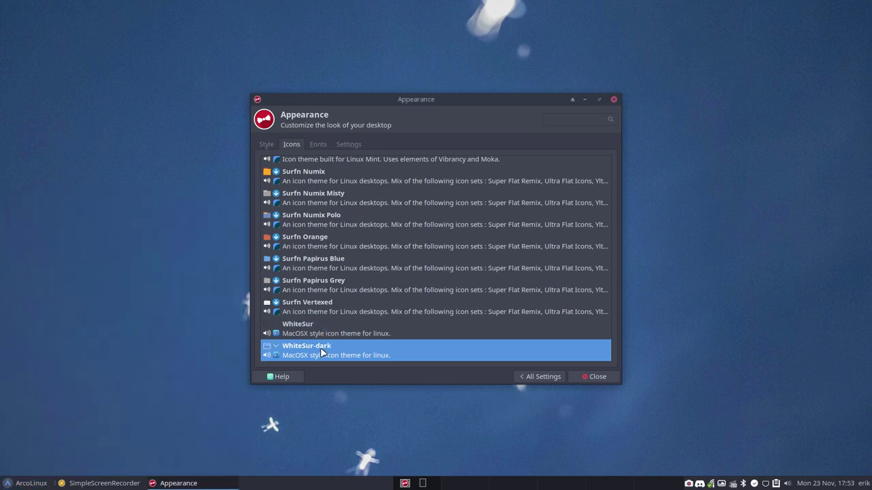
left_click(29, 484)
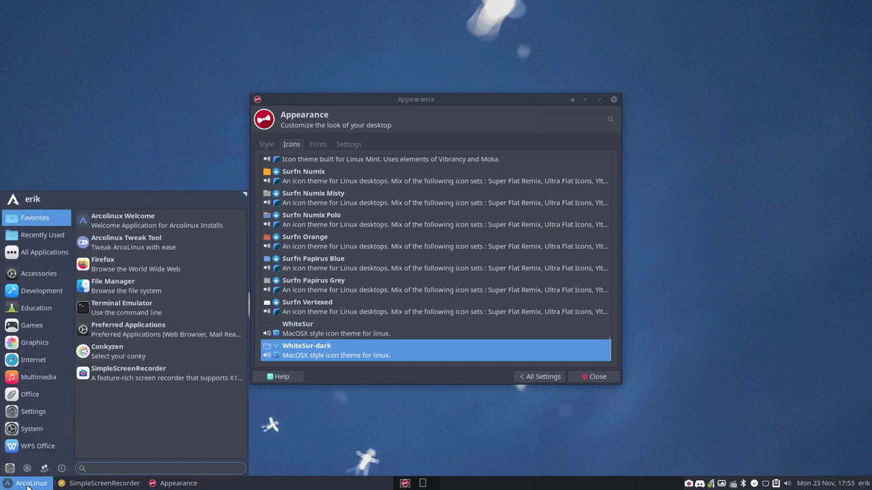
Step: Alternate between the WhiteSur and WhiteSur-dark icon themes to compare them, leave WhiteSur-dark applied, and close the Appearance settings
left_click(318, 327)
left_click(318, 327)
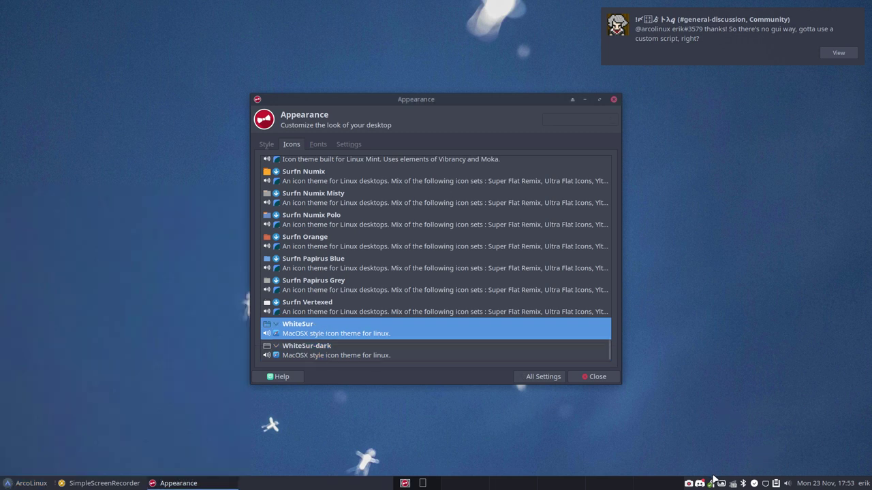
left_click(347, 355)
left_click(348, 335)
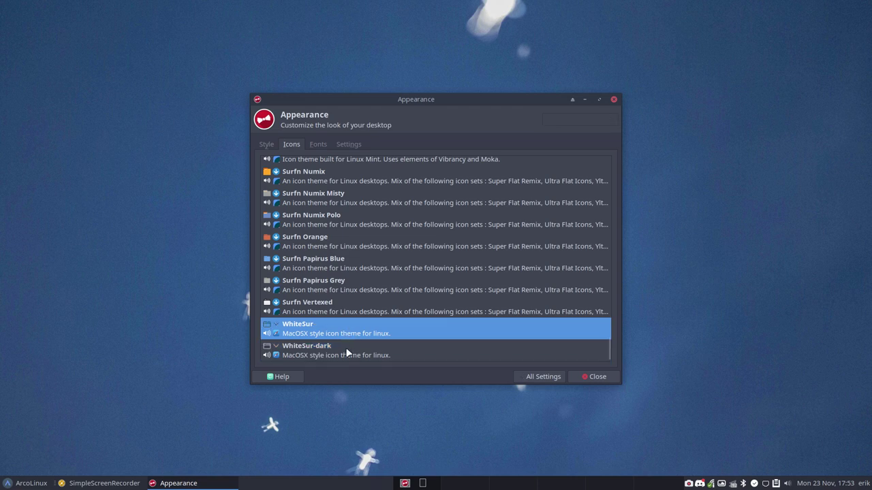
left_click(348, 355)
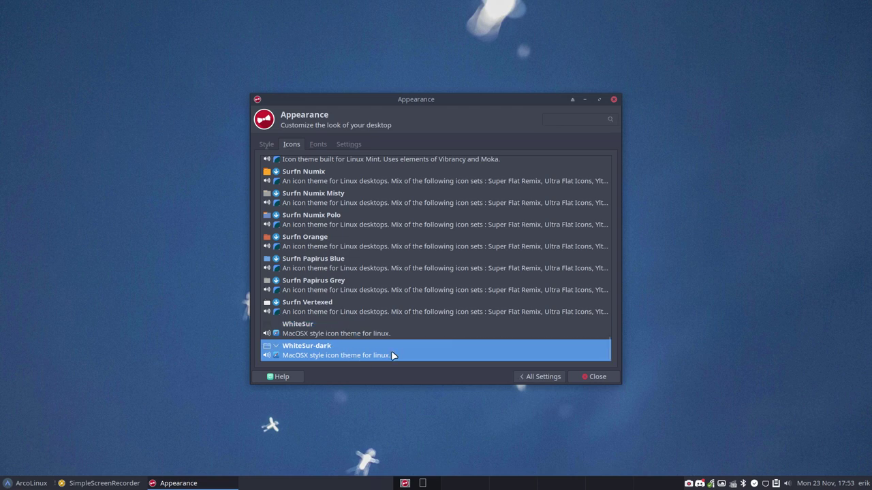
left_click(311, 336)
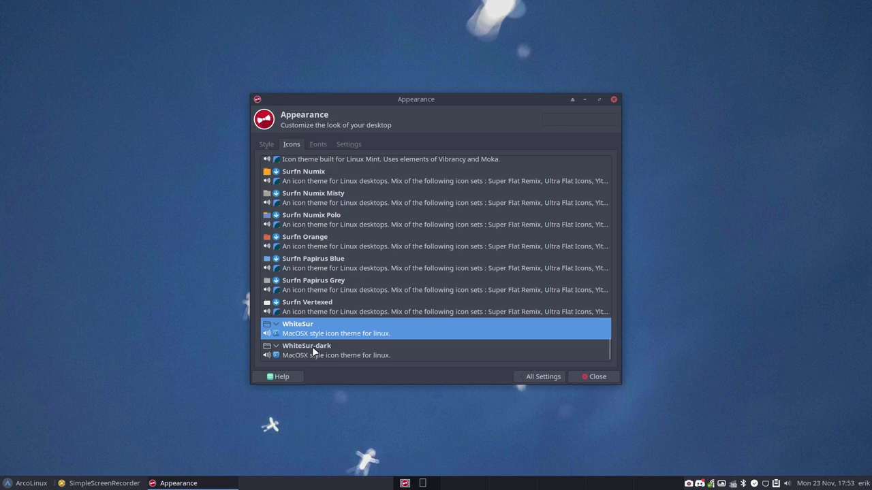
left_click(312, 351)
left_click(311, 330)
left_click(320, 358)
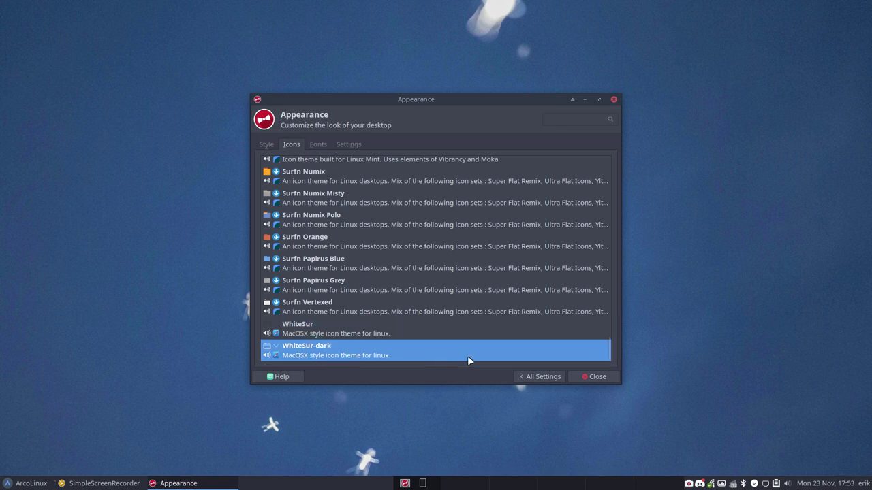
left_click(592, 377)
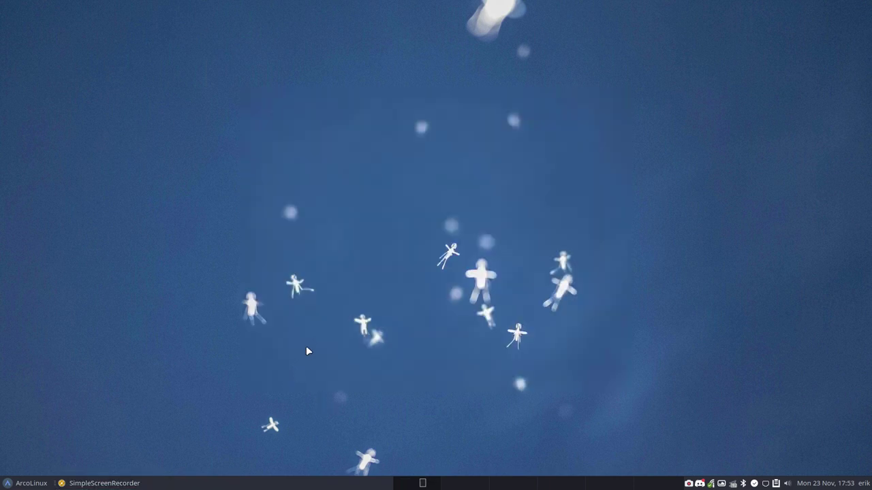
Step: Install whitesur-gtk-theme-git and whitesur-cursor-theme-git (2 3) through yay whitesur without diffs, accept the dependencies, and review the gtk-engine-murrine dependency
key("F12")
type("yay whitesur")
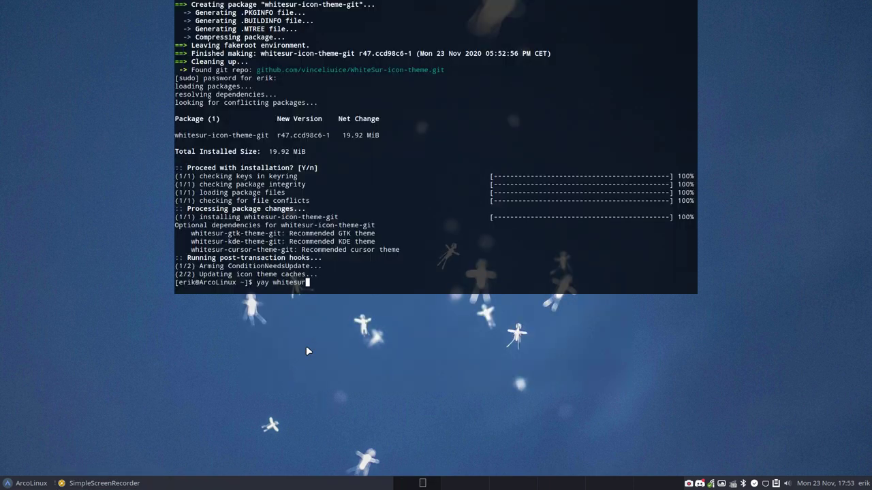
key("Return")
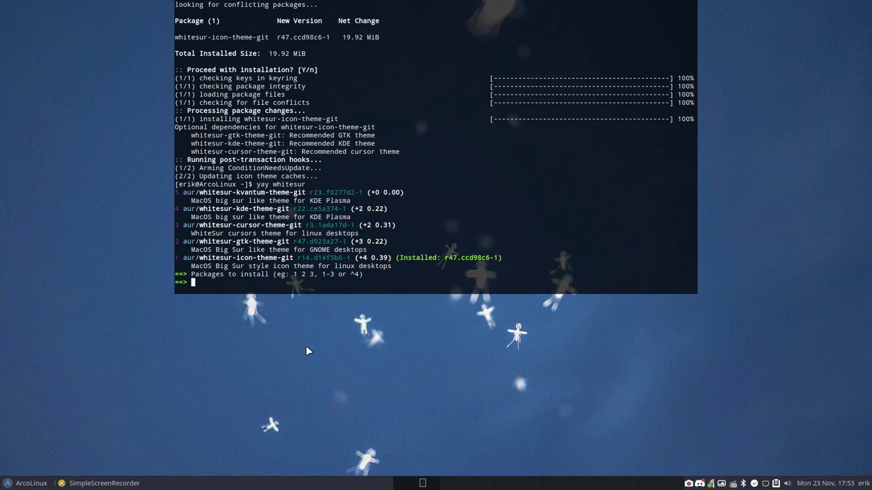
type("2 3")
key("Return")
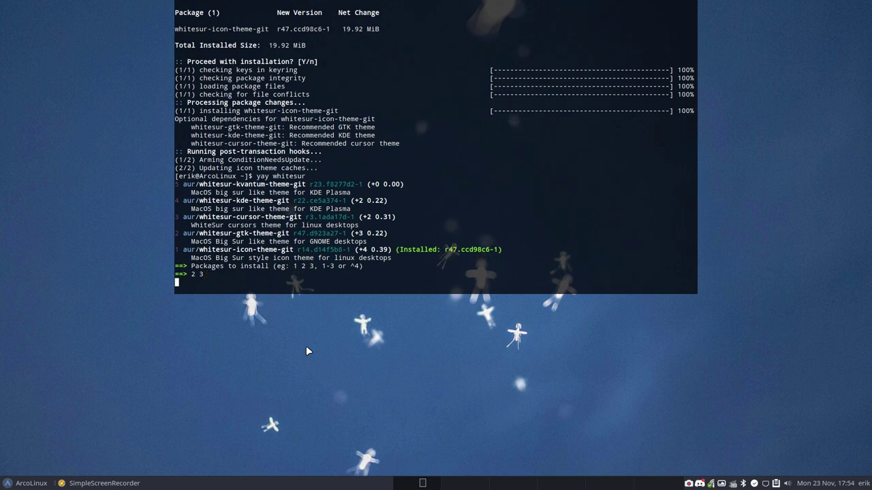
key("Return")
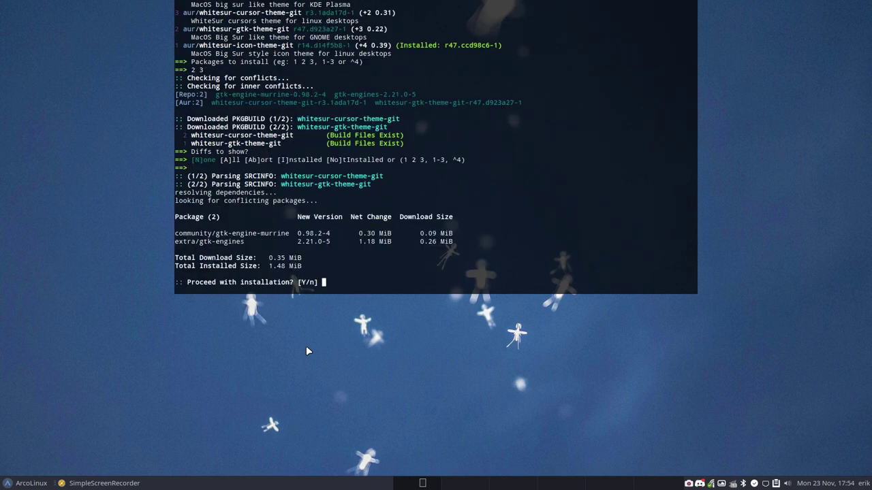
key("Return")
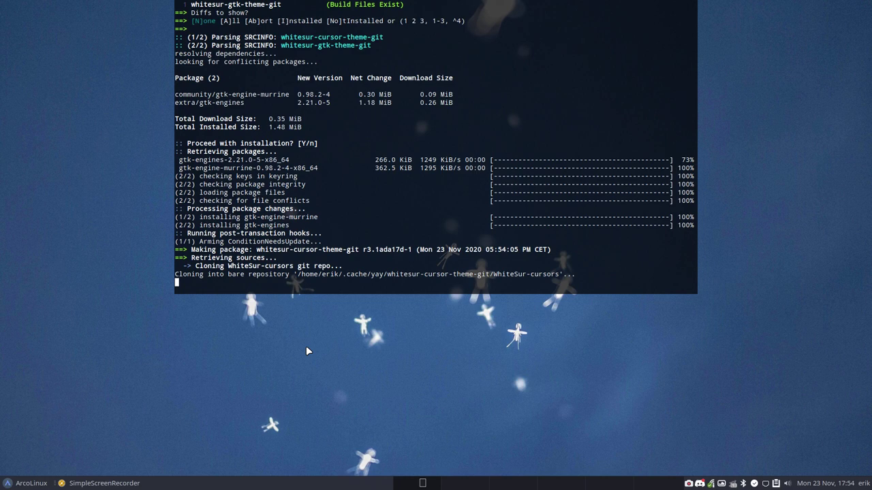
scroll(314, 143, "up", 5)
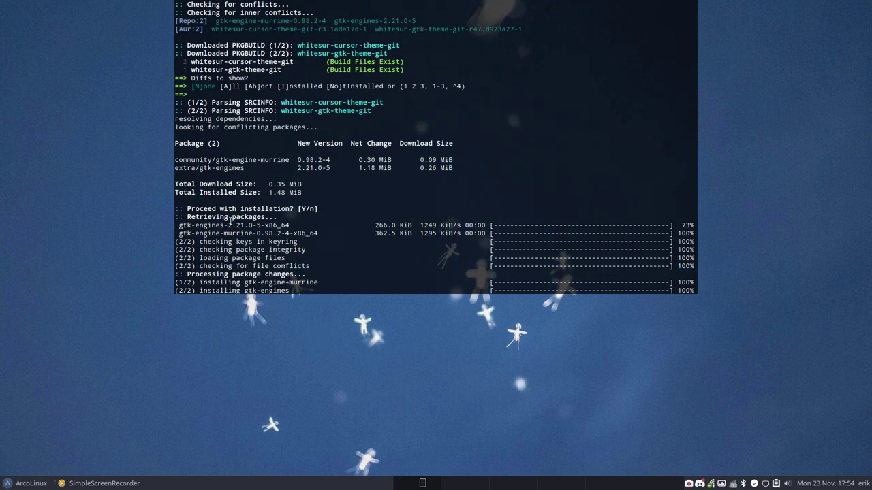
left_click_drag(215, 160, 286, 160)
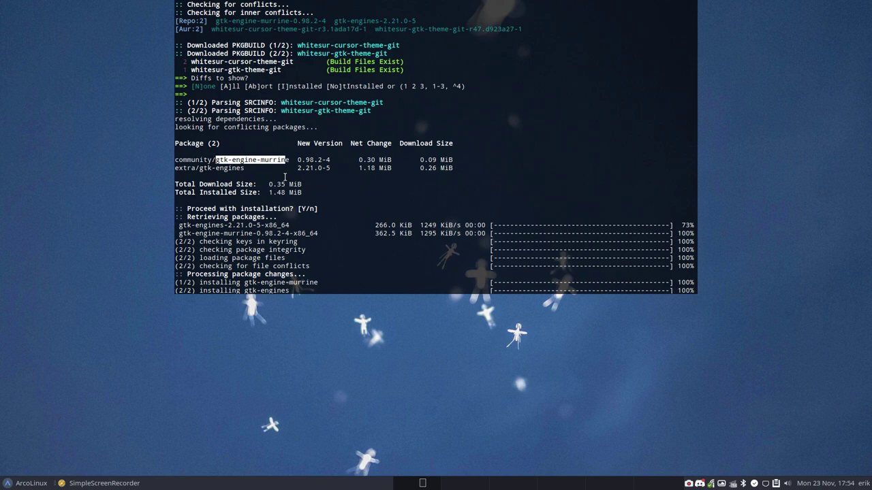
scroll(284, 179, "up", 2)
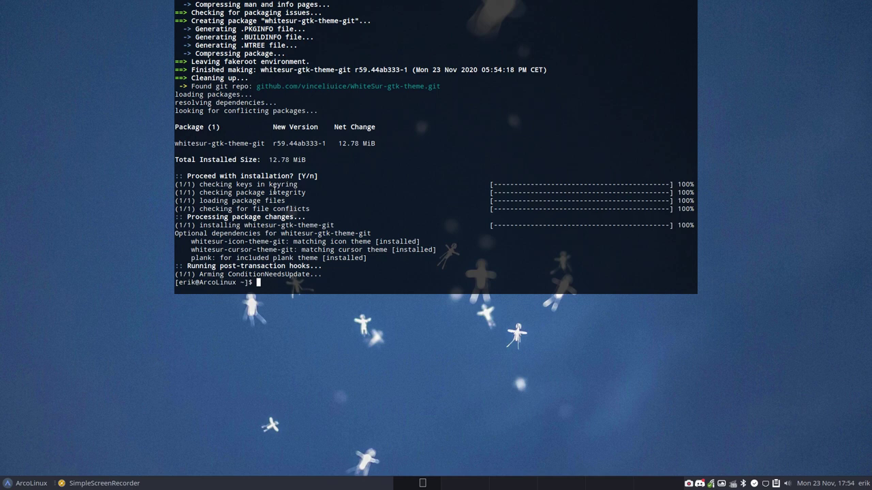
key("F12")
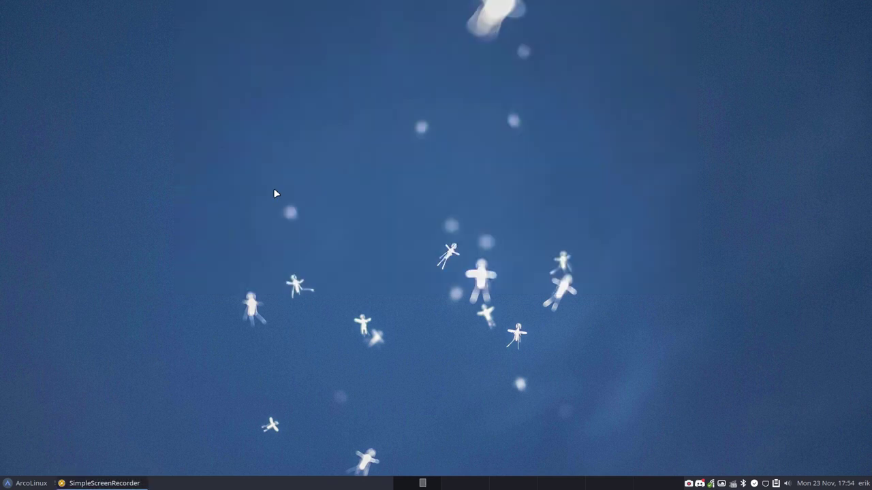
Step: Open the desktop's Settings manager and look through its Personal, Hardware and System entries to check their icons
left_click(19, 483)
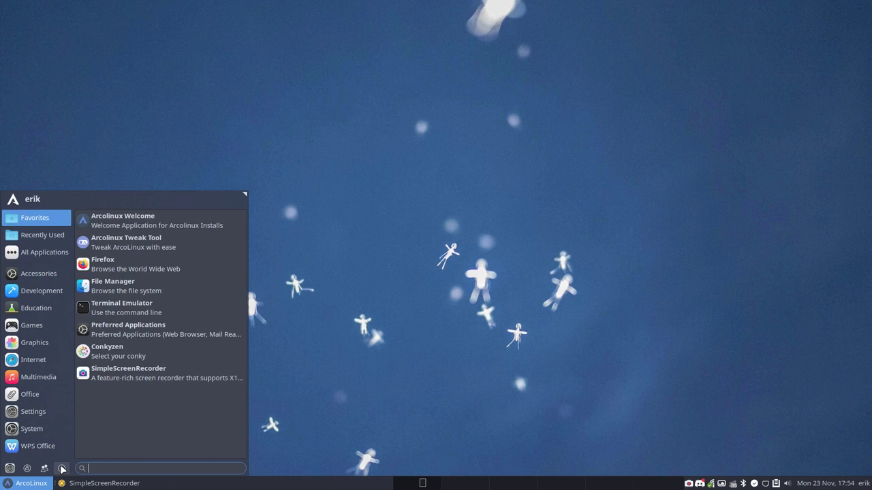
left_click(10, 468)
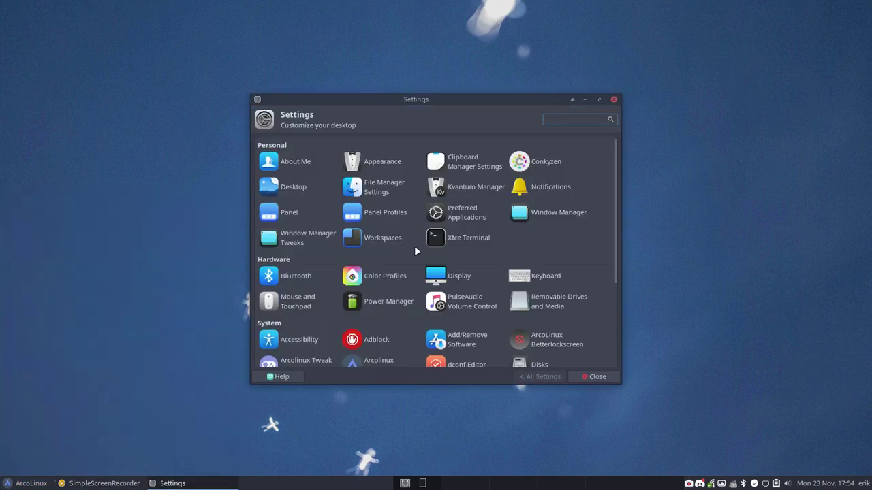
scroll(419, 261, "down", 5)
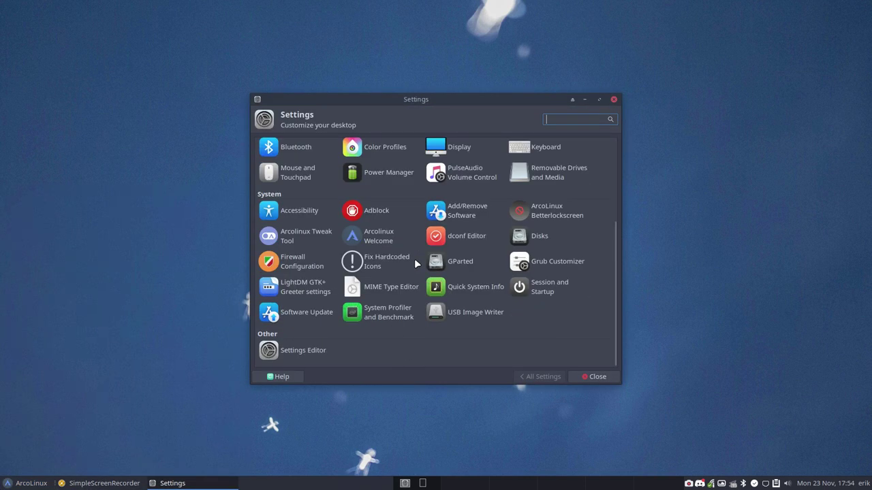
scroll(415, 263, "up", 5)
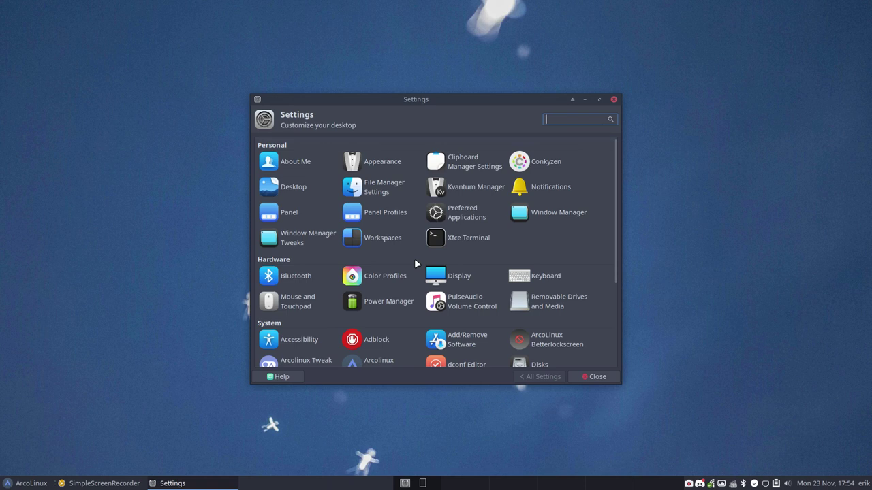
scroll(416, 263, "down", 5)
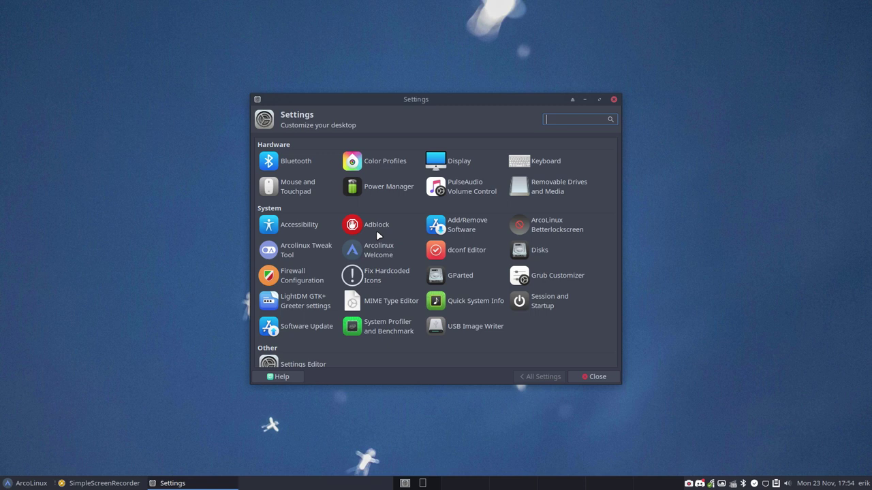
scroll(377, 234, "up", 4)
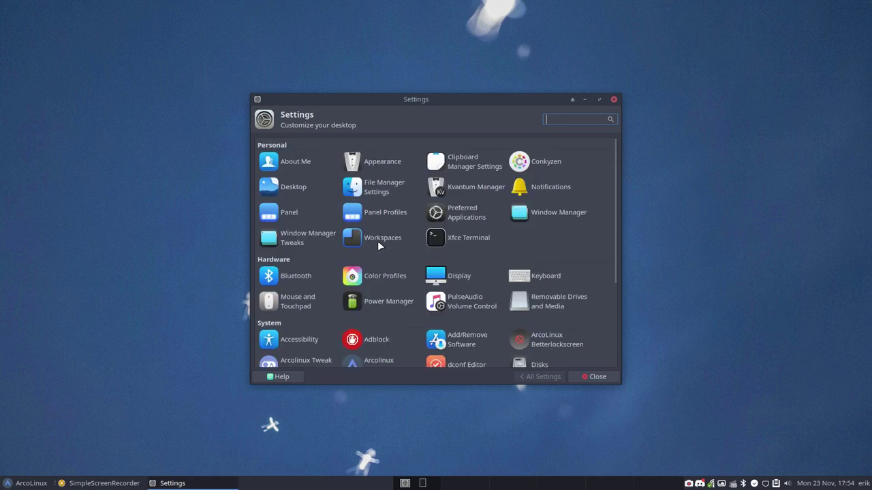
Step: Open the Appearance settings and bring up the WhiteSur variants in the list of GTK styles
left_click(379, 160)
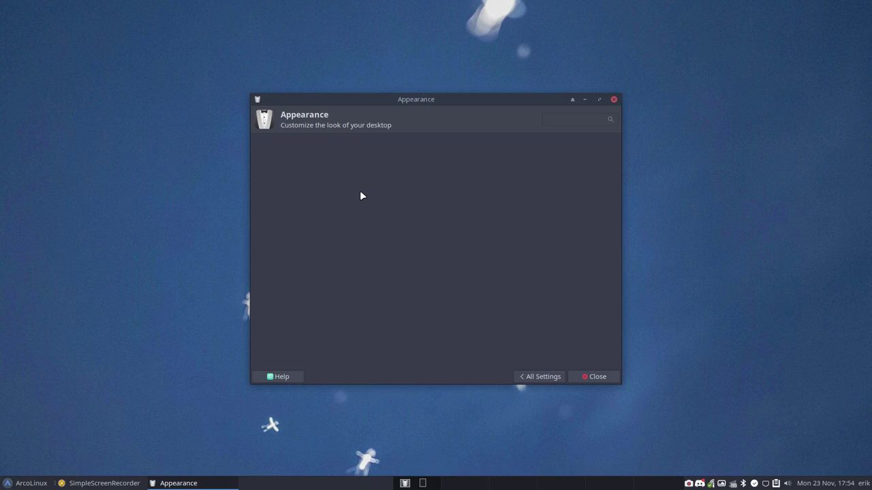
left_click(291, 144)
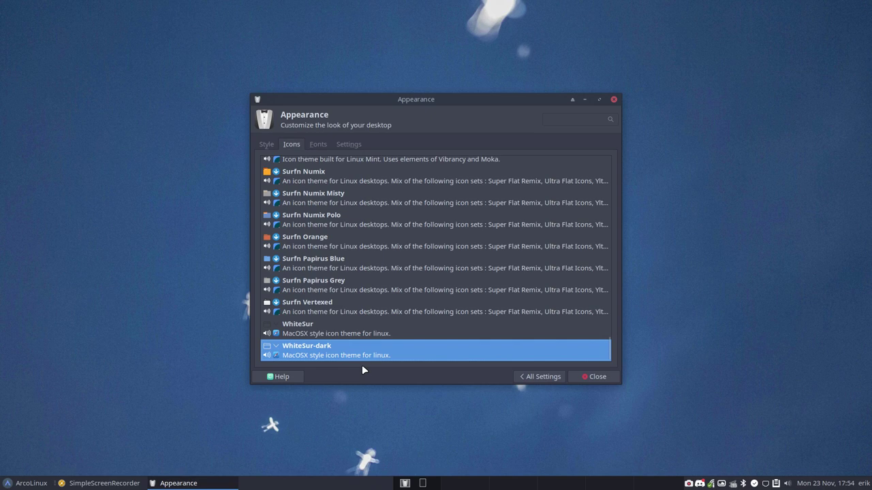
left_click(267, 145)
scroll(287, 189, "down", 10)
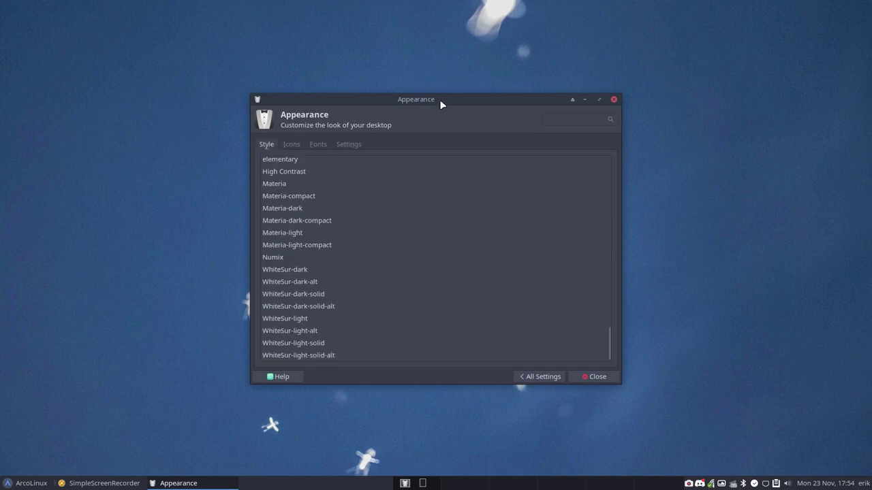
Step: Place a file manager window of the home folder, without hidden files, beside the Appearance window and check the application menu's current look
left_click_drag(440, 99, 646, 85)
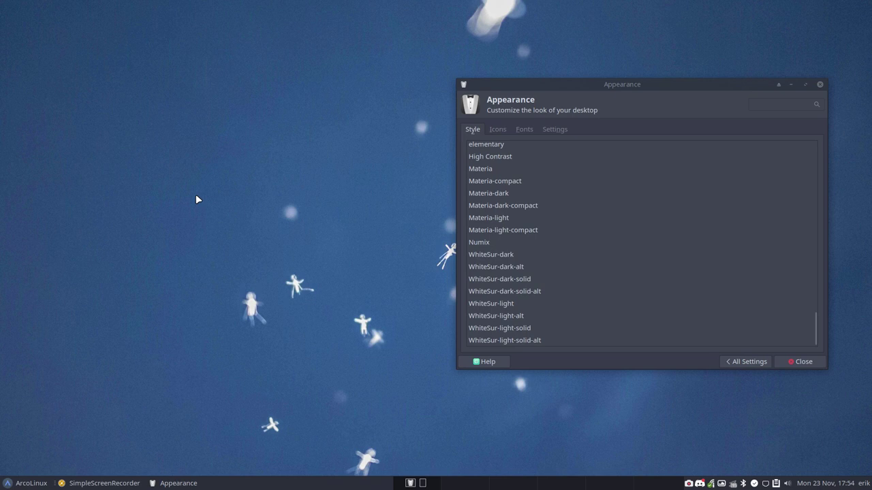
key("super+e")
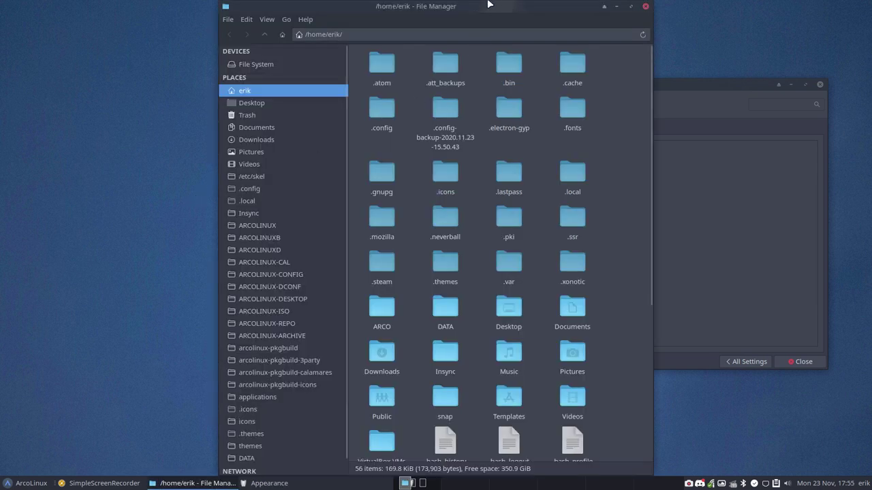
key("ctrl+h")
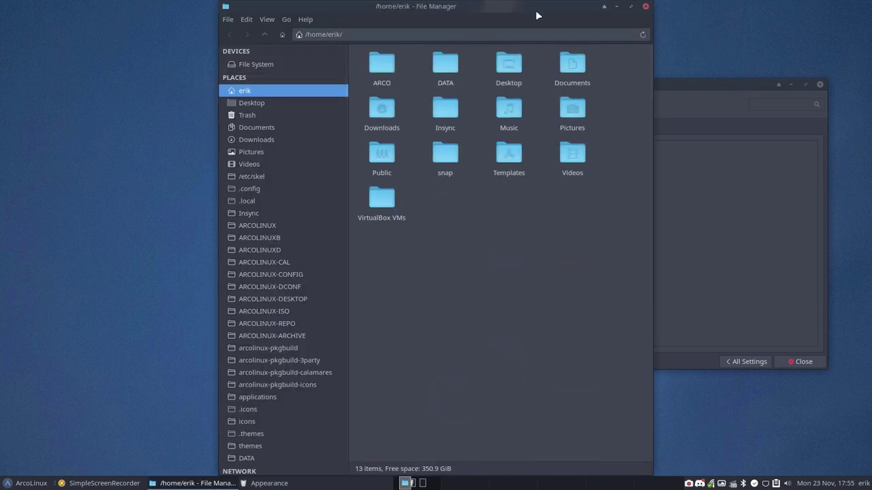
left_click_drag(515, 8, 292, 53)
left_click_drag(537, 80, 556, 74)
left_click_drag(356, 54, 379, 51)
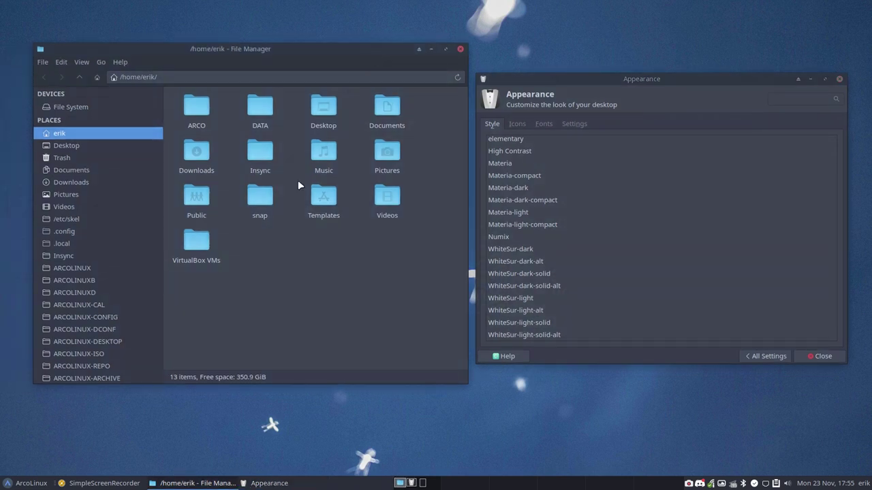
left_click(31, 482)
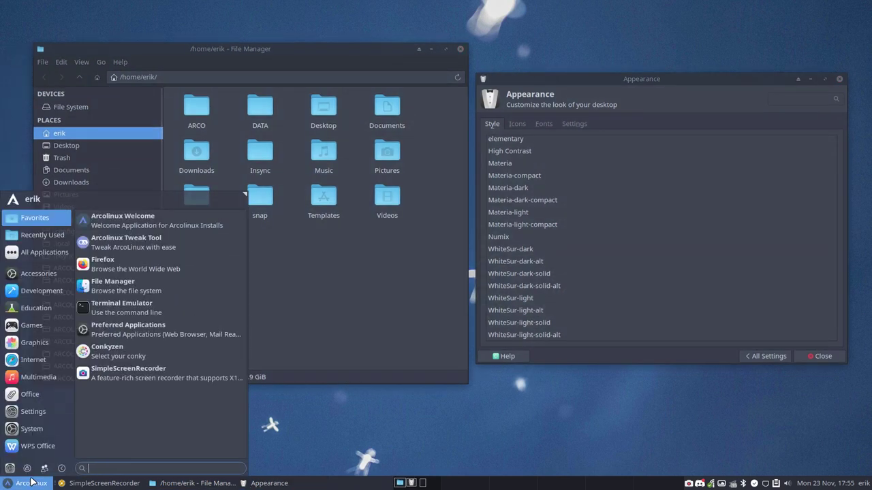
left_click(295, 256)
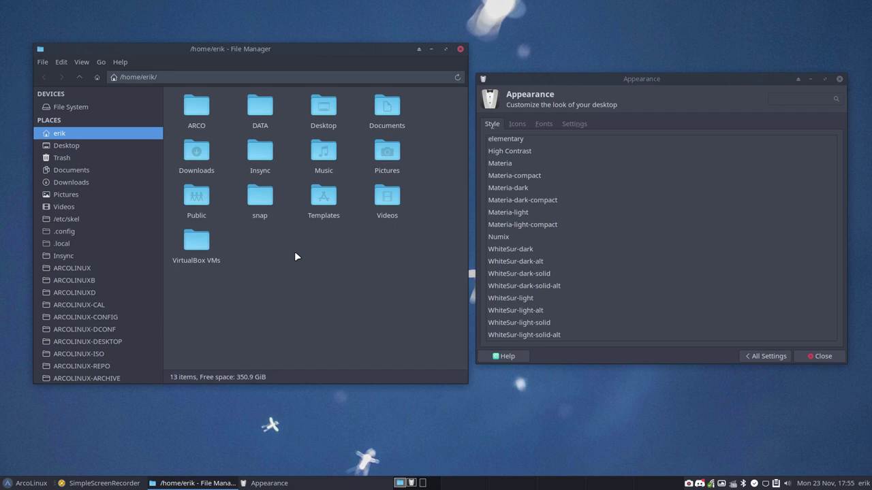
Step: Try the GTK styles WhiteSur-dark, WhiteSur-dark-alt, WhiteSur-dark-solid and WhiteSur-dark-solid-alt one after another
left_click(512, 250)
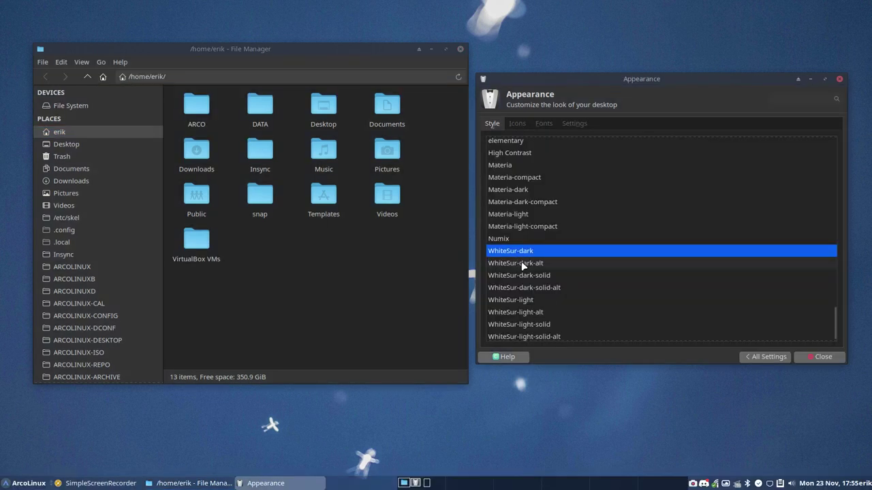
left_click(523, 265)
left_click(522, 275)
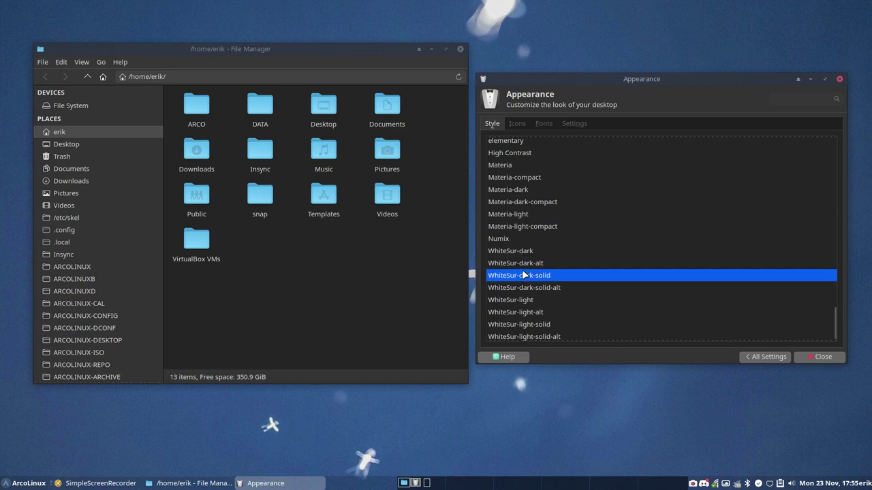
left_click(526, 286)
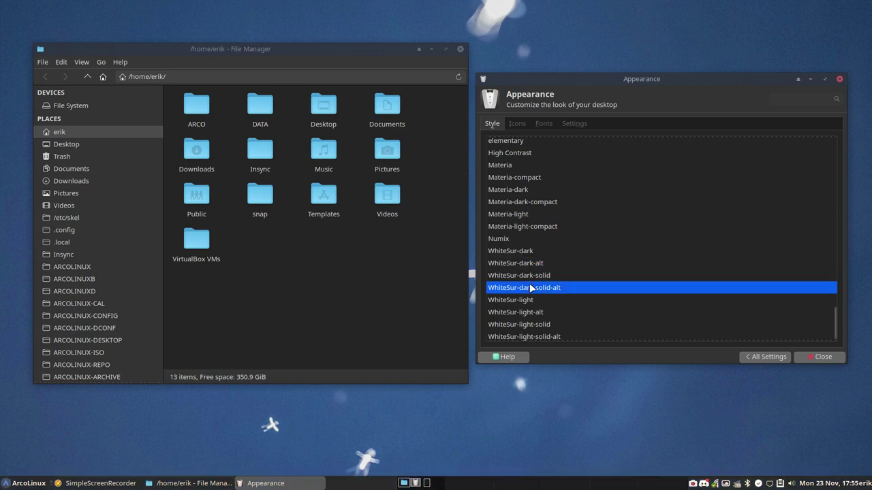
Step: Try the GTK styles WhiteSur-light, WhiteSur-light-alt and WhiteSur-light-solid, and check the application menu under WhiteSur-light-solid
left_click(528, 300)
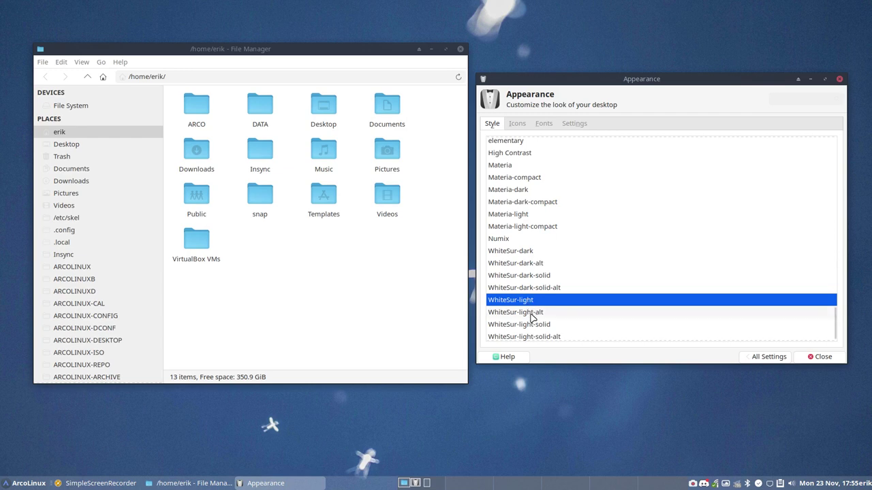
left_click(531, 312)
left_click(536, 325)
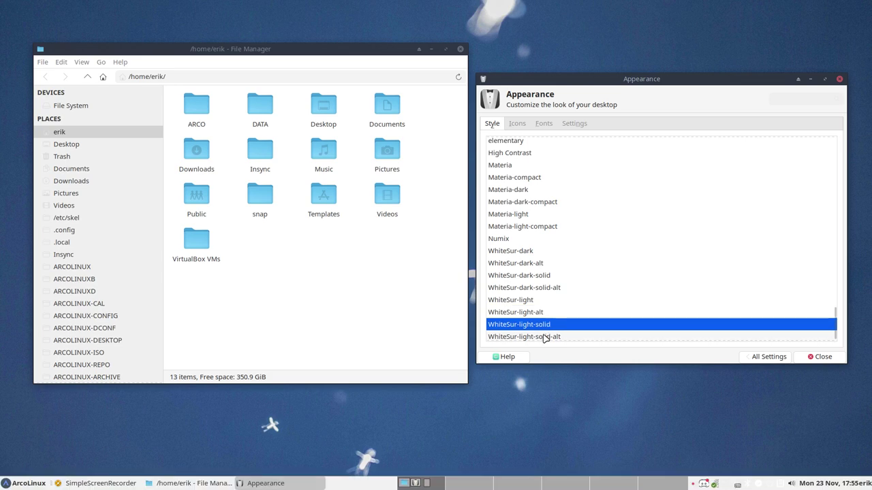
left_click(22, 485)
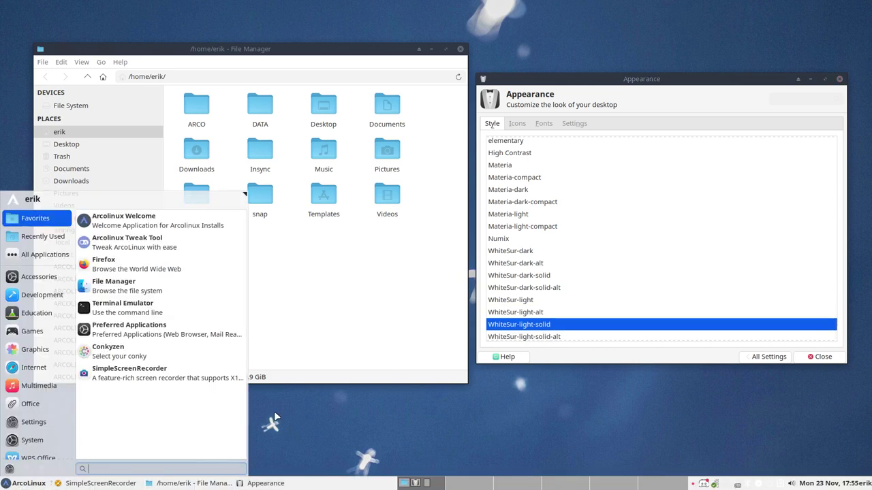
left_click(504, 317)
Step: Compare the panel and application menu under the WhiteSur-light-alt and WhiteSur-light GTK styles
left_click(515, 312)
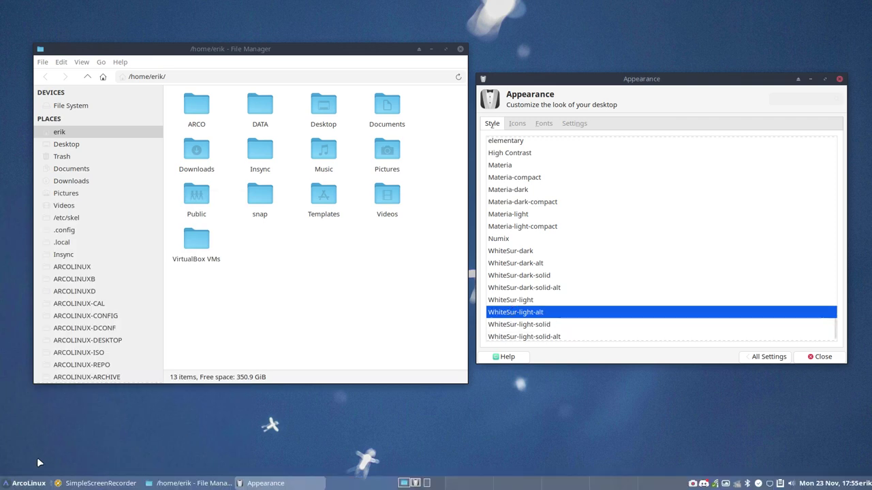
left_click(22, 485)
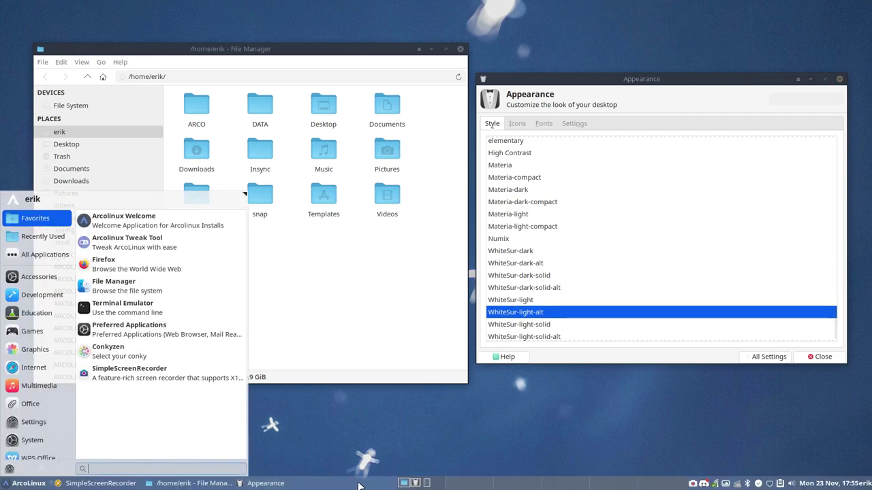
left_click(526, 304)
left_click(526, 304)
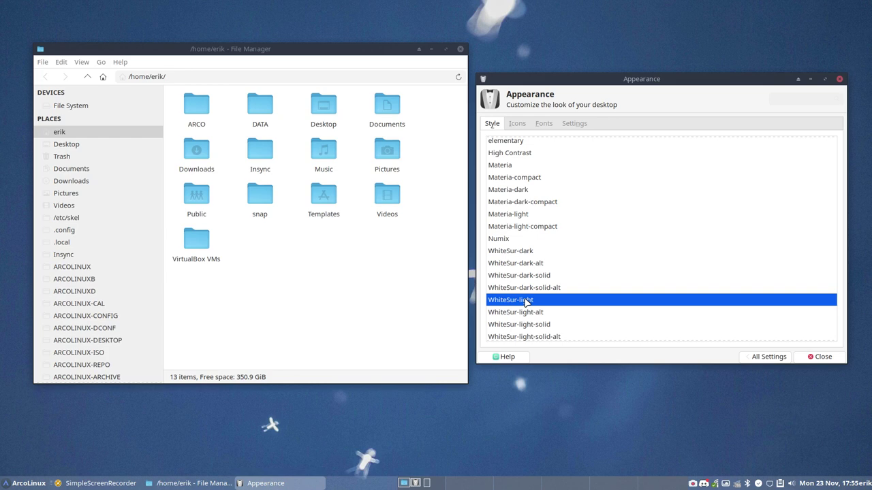
key("super")
key("super")
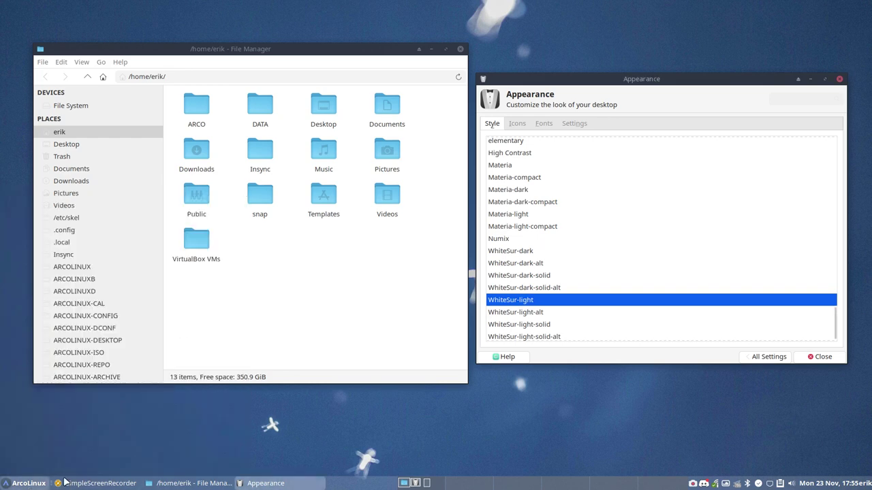
Step: Apply the WhiteSur-light-solid-alt GTK style and check how the application menu looks with it
left_click(527, 337)
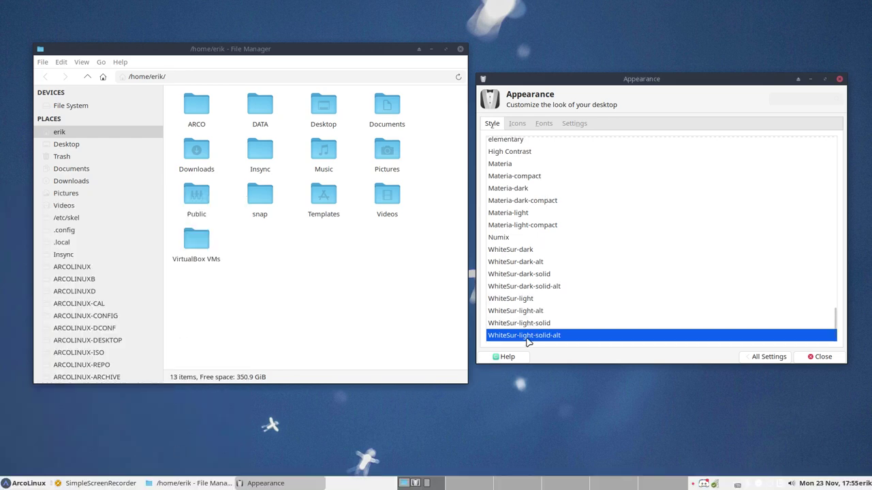
left_click(29, 483)
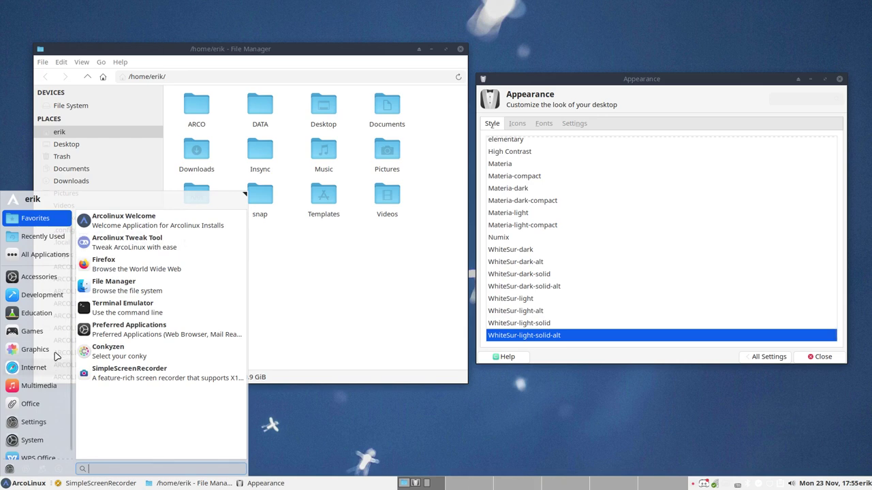
left_click(32, 331)
left_click(516, 327)
Step: Switch the GTK style to WhiteSur-light-solid and back to WhiteSur-light-alt, checking the application menu under each
left_click(517, 324)
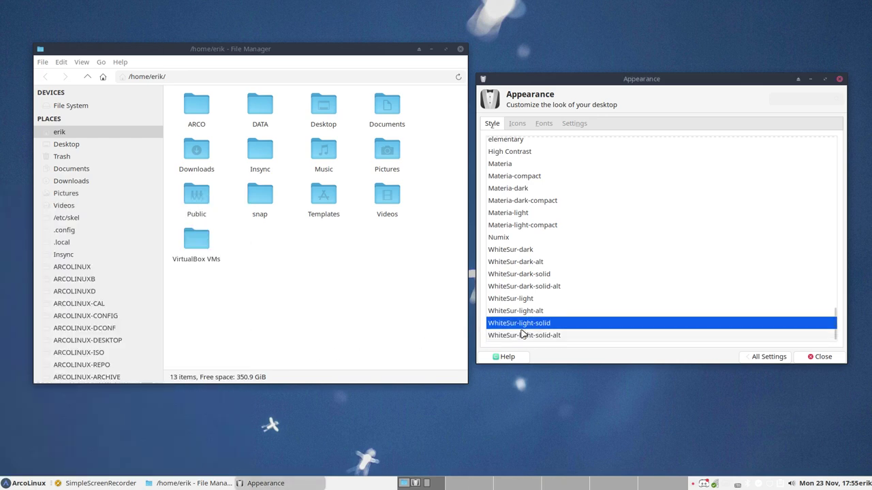
left_click(24, 484)
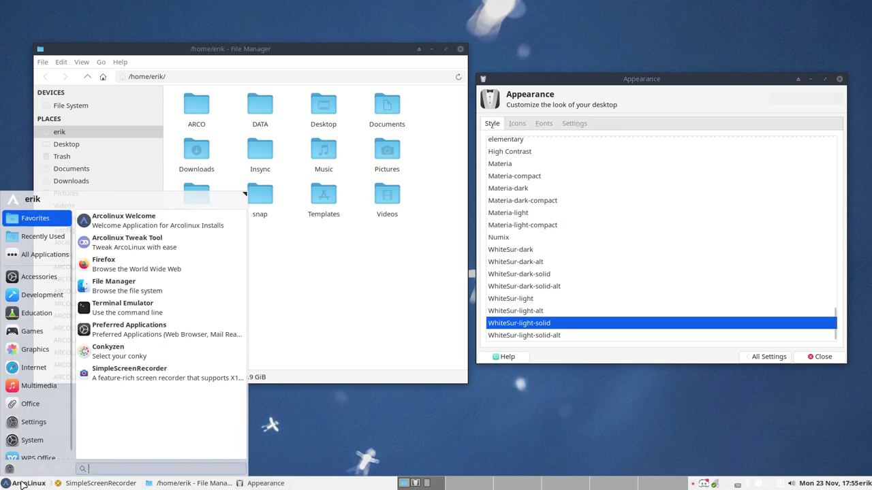
left_click(517, 326)
left_click(523, 313)
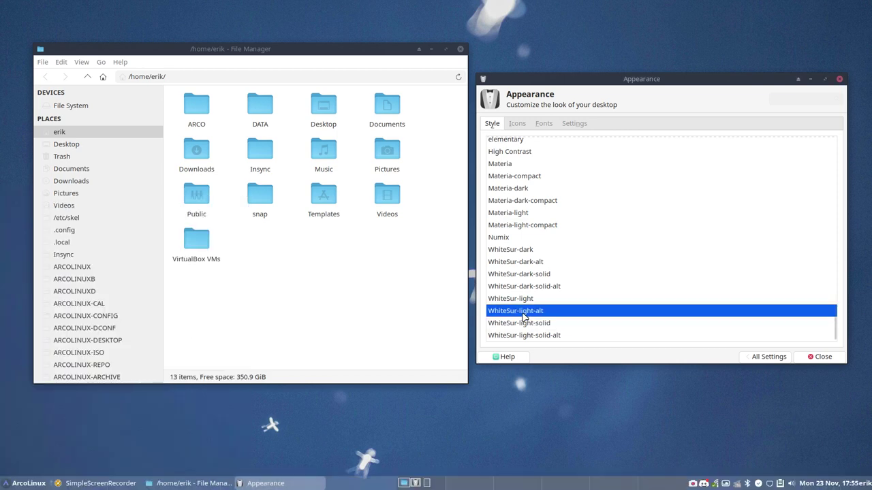
left_click(17, 482)
left_click(367, 323)
Step: Apply the WhiteSur-dark and WhiteSur-dark-alt GTK styles in turn and check the application menu under each
left_click(529, 251)
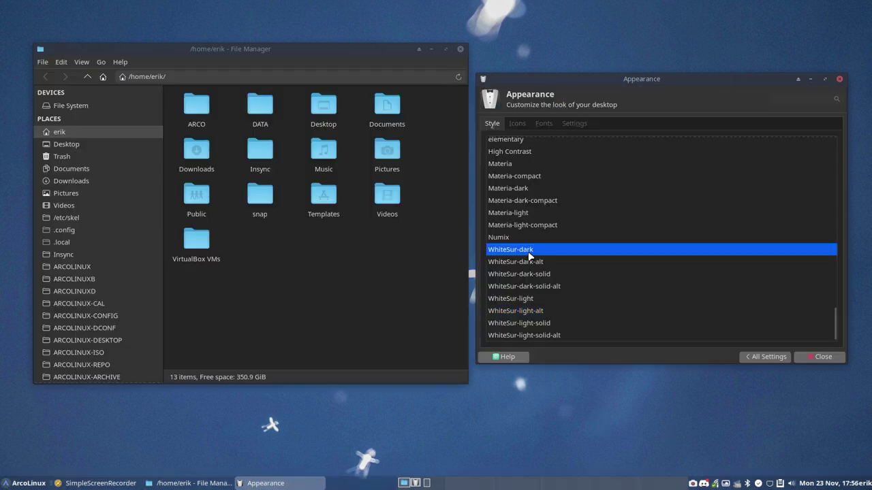
left_click(28, 483)
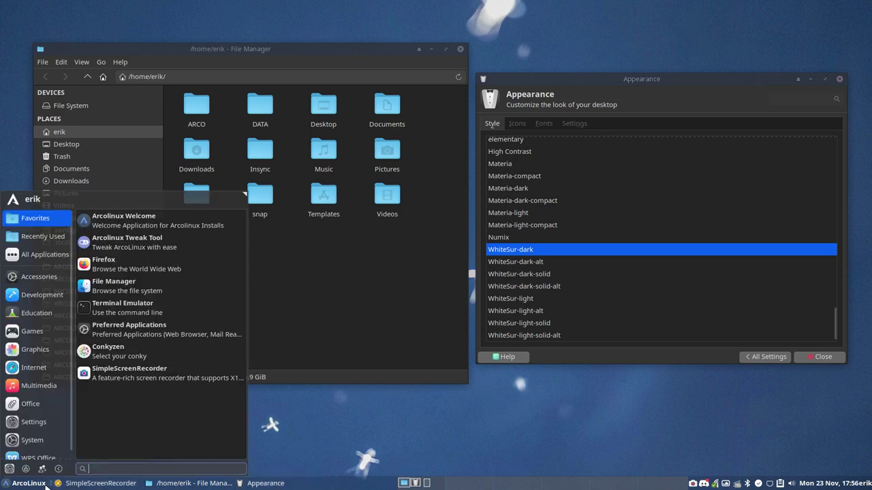
left_click(27, 483)
left_click(520, 263)
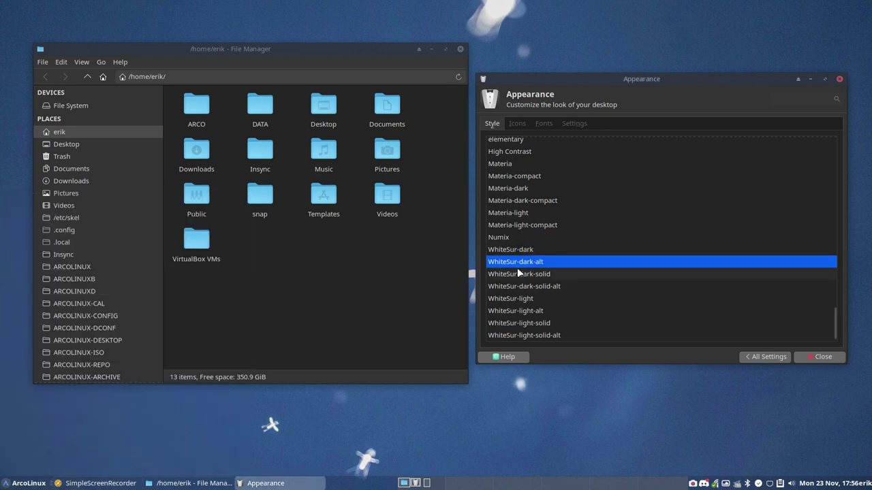
left_click(24, 479)
left_click(24, 479)
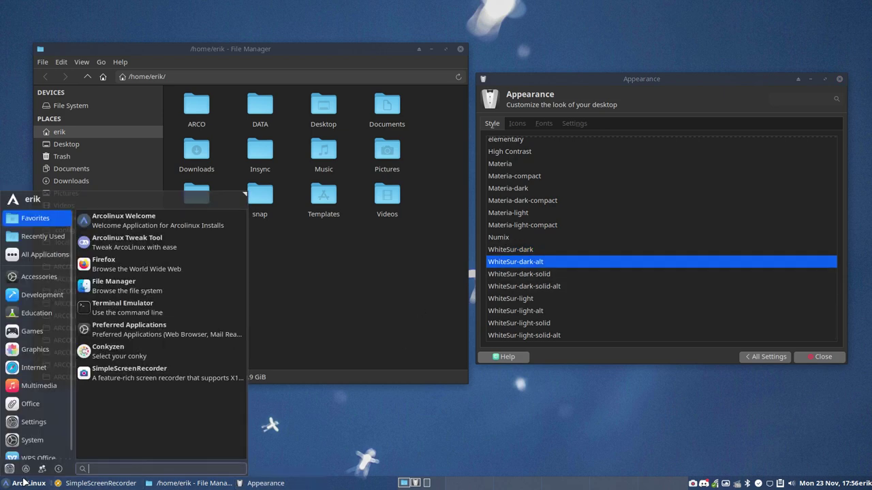
left_click(478, 290)
Step: Apply the WhiteSur-dark-solid and WhiteSur-dark-solid-alt GTK styles in turn and check the application menu under each
left_click(518, 273)
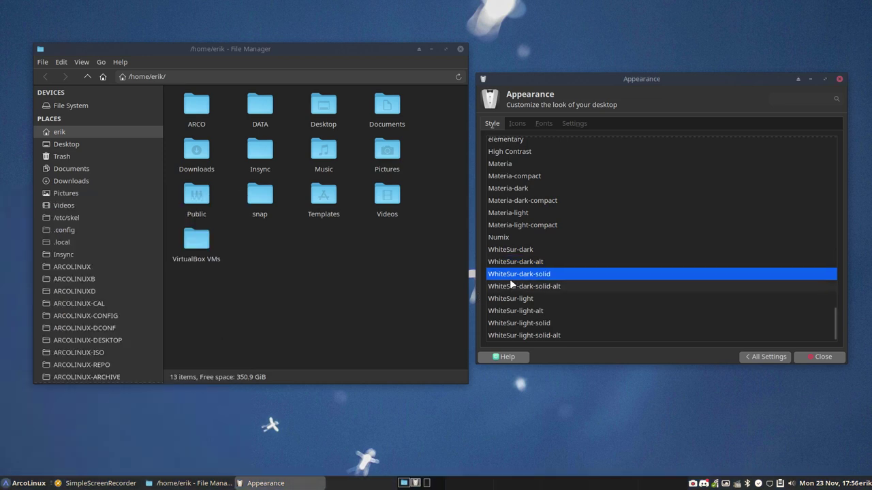
left_click(21, 483)
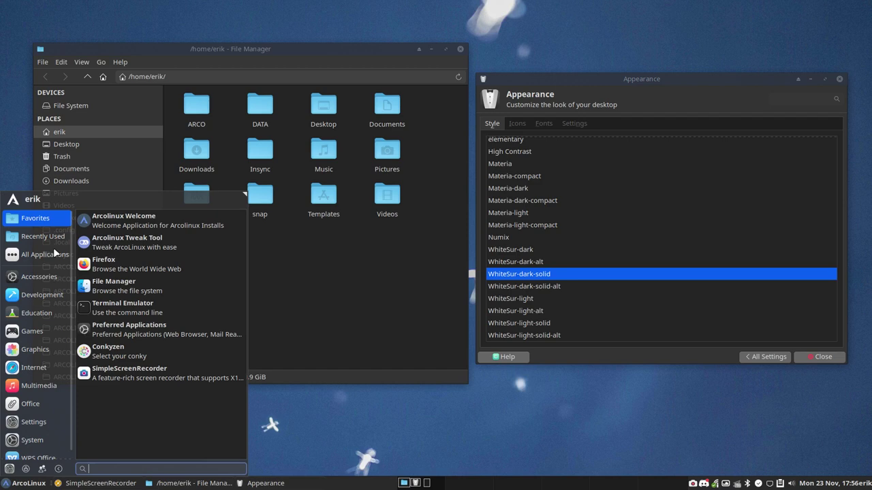
left_click(518, 292)
left_click(518, 286)
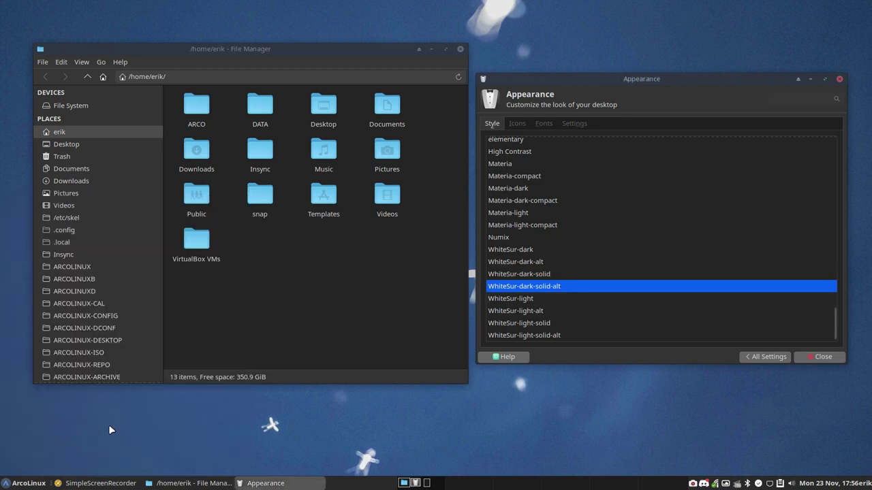
left_click(24, 484)
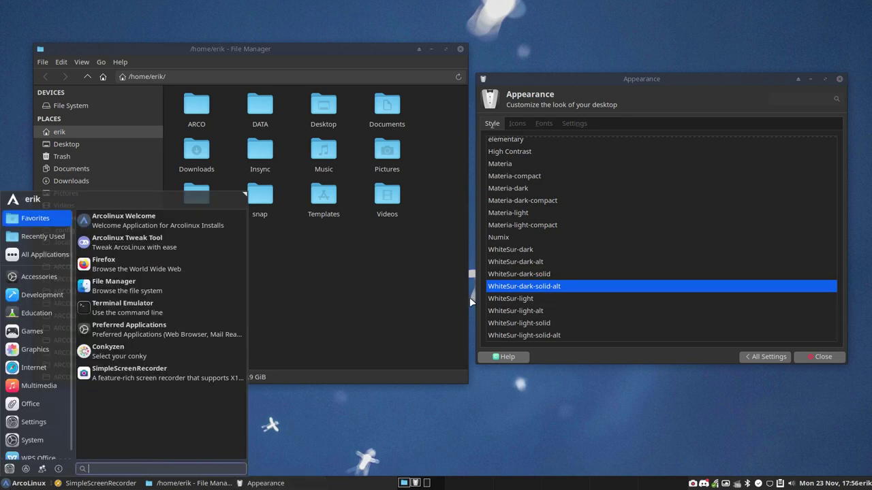
left_click(535, 303)
Step: Cycle through the WhiteSur-light-alt, WhiteSur-light-solid and WhiteSur-light GTK styles, checking the application menu under WhiteSur-light
left_click(535, 312)
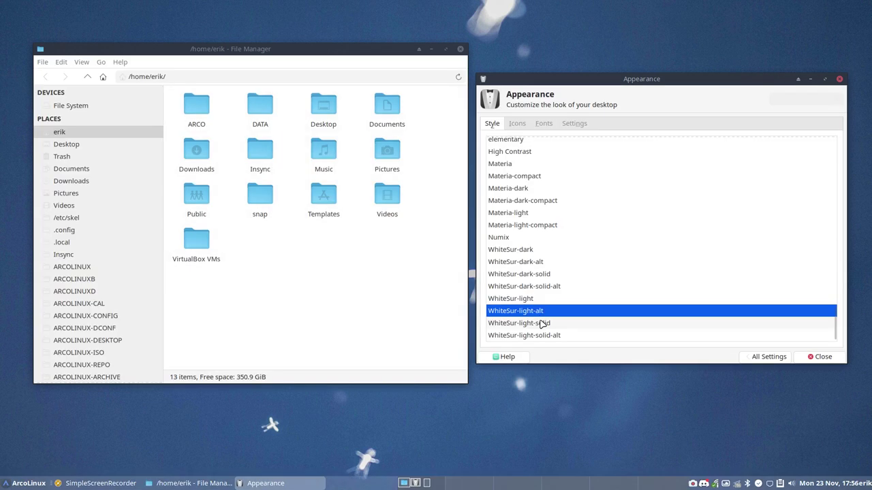
left_click(545, 324)
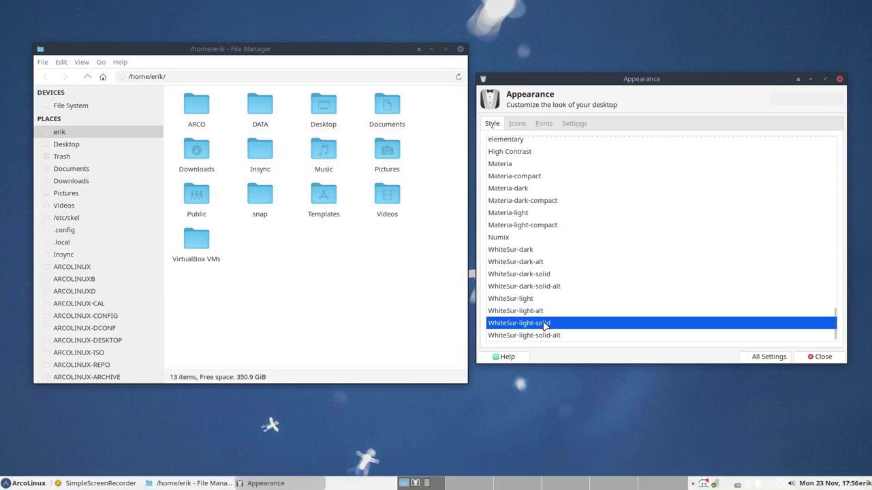
left_click(536, 310)
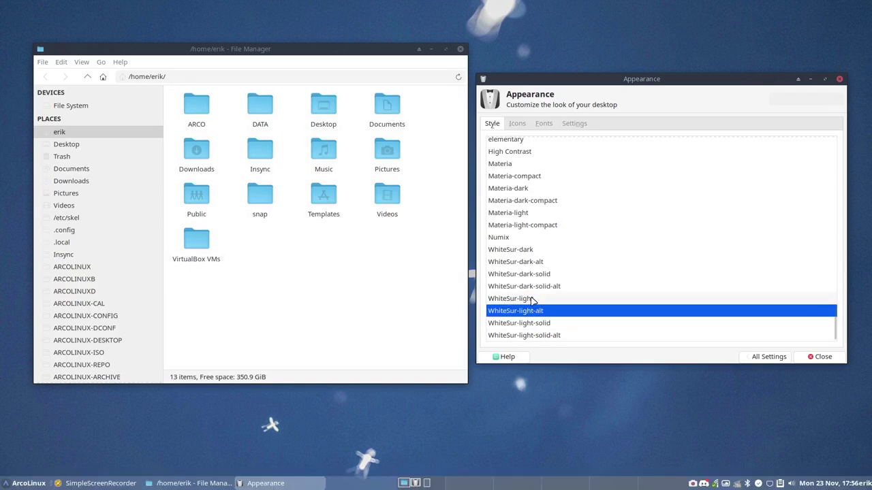
left_click(533, 300)
left_click(24, 484)
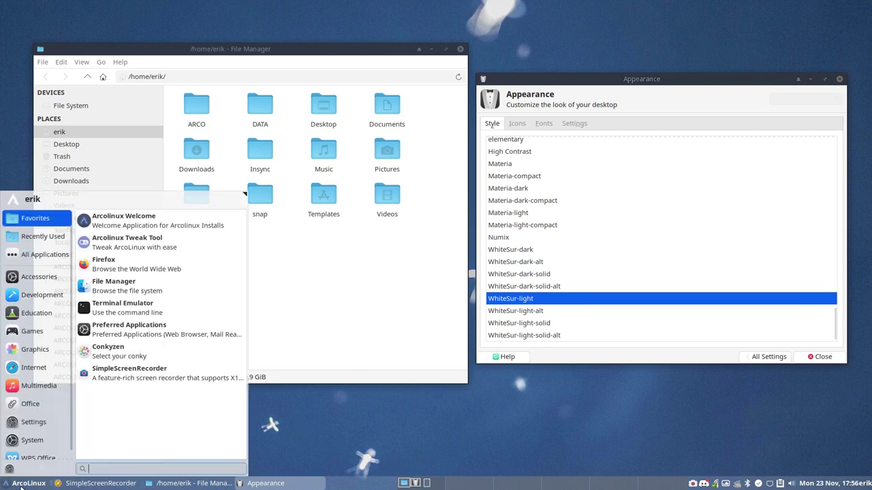
left_click(528, 317)
Step: Apply the WhiteSur-light-alt GTK style, check the application menu with it and close the Appearance window
left_click(526, 311)
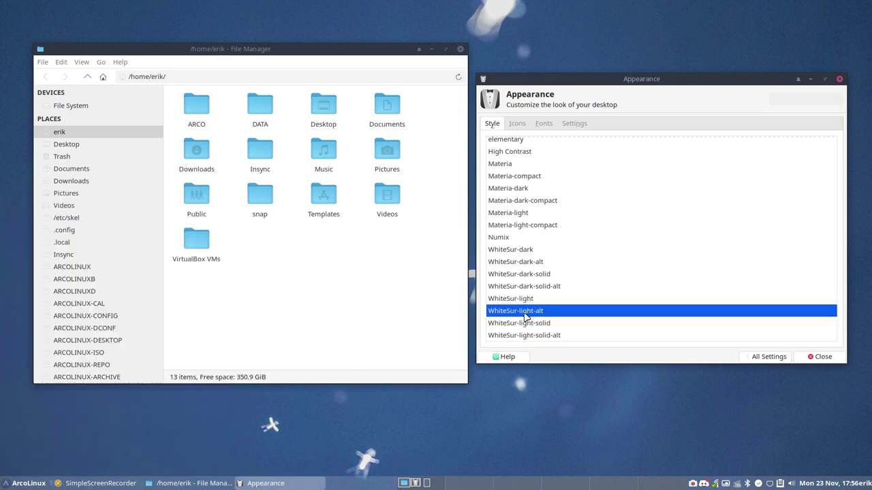
left_click(32, 483)
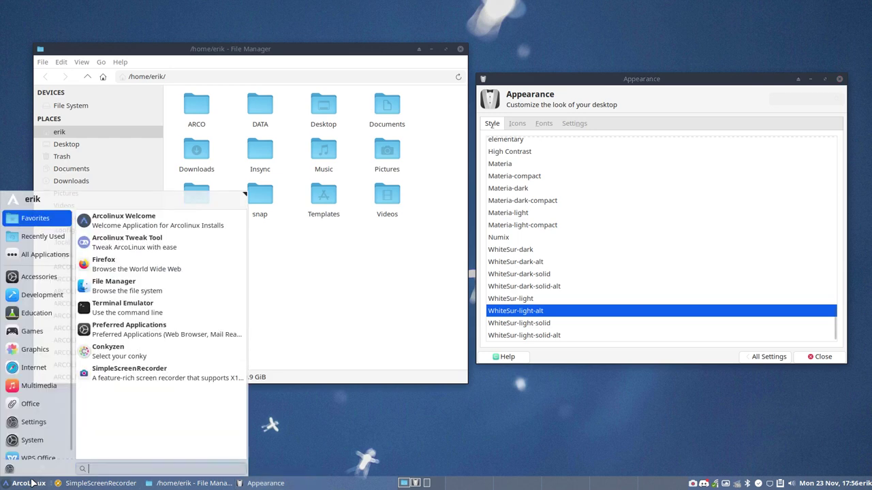
left_click(306, 288)
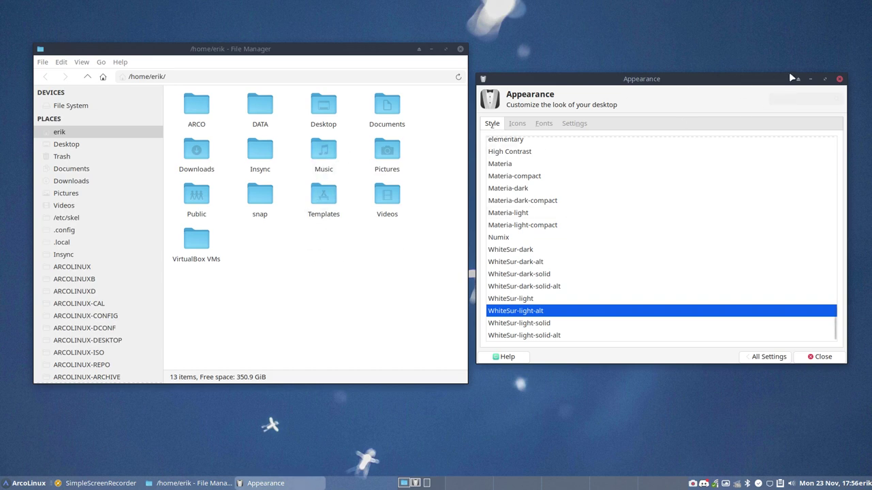
left_click(838, 79)
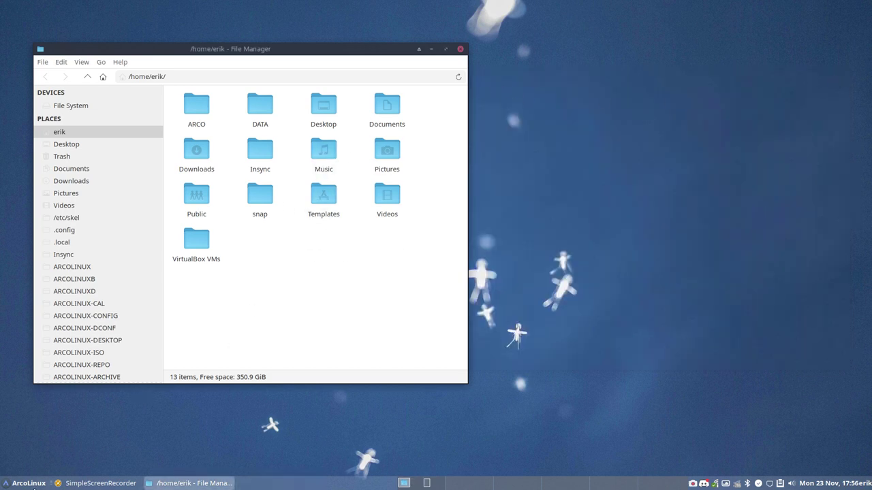
Step: View the Office category in the application menu, then open the Appearance settings through the settings manager
left_click(28, 483)
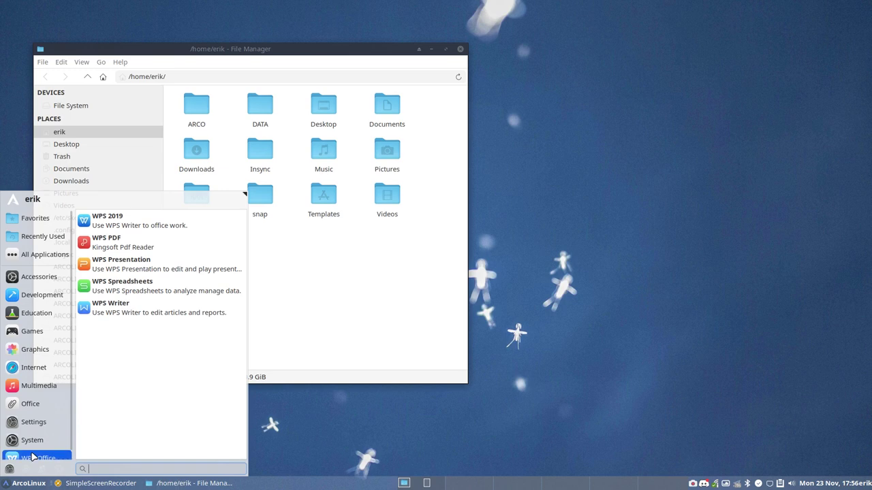
left_click(56, 400)
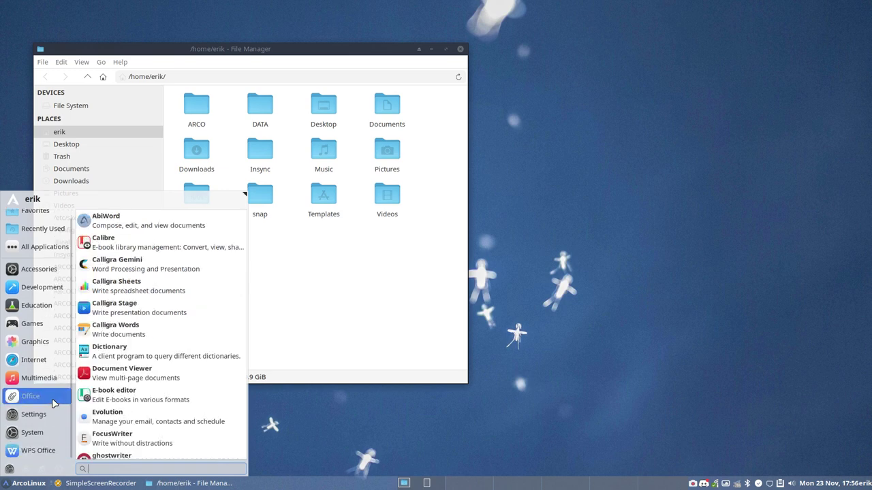
left_click(9, 470)
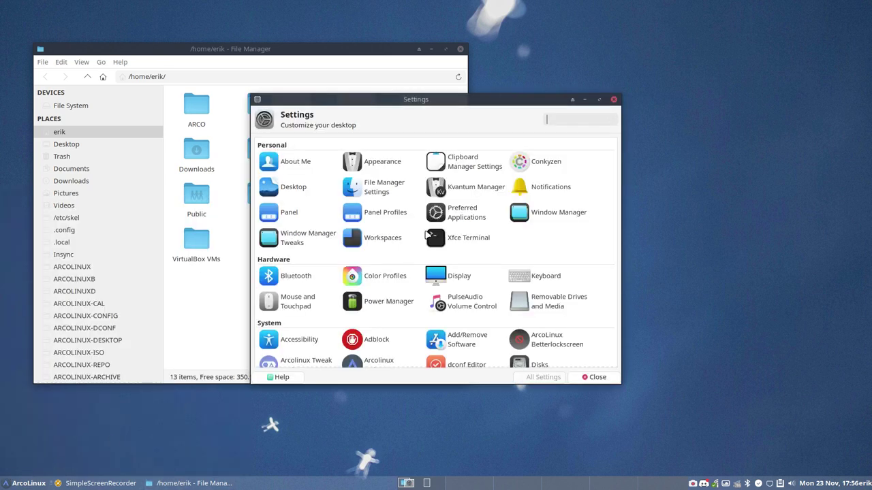
left_click(380, 166)
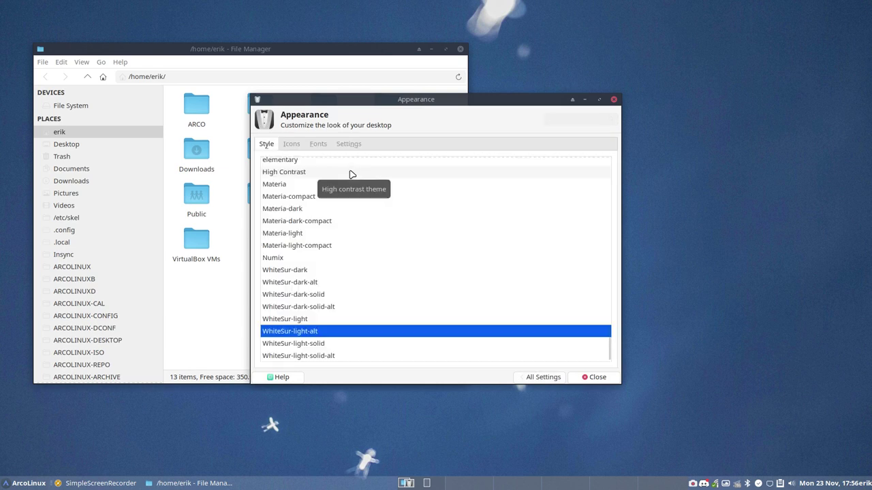
Step: Try the WhiteSur-light GTK style against the application menu, then return to WhiteSur-light-alt
left_click(299, 320)
left_click(10, 483)
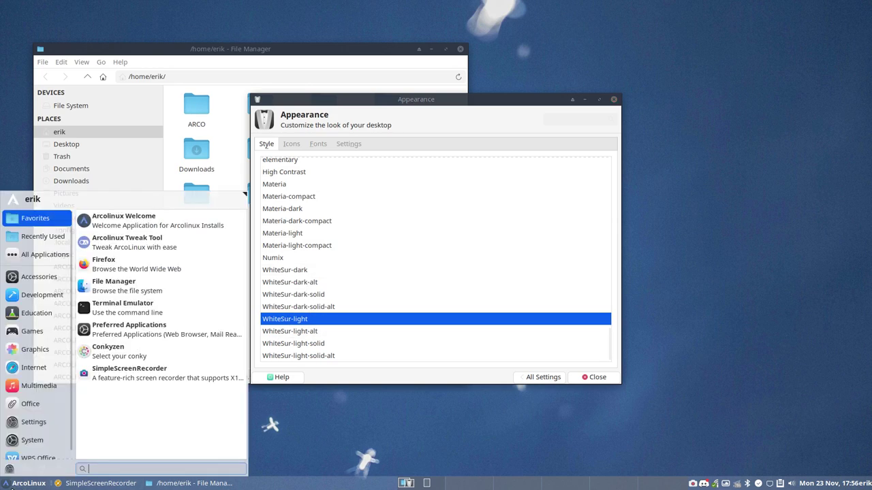
left_click(303, 330)
left_click(302, 333)
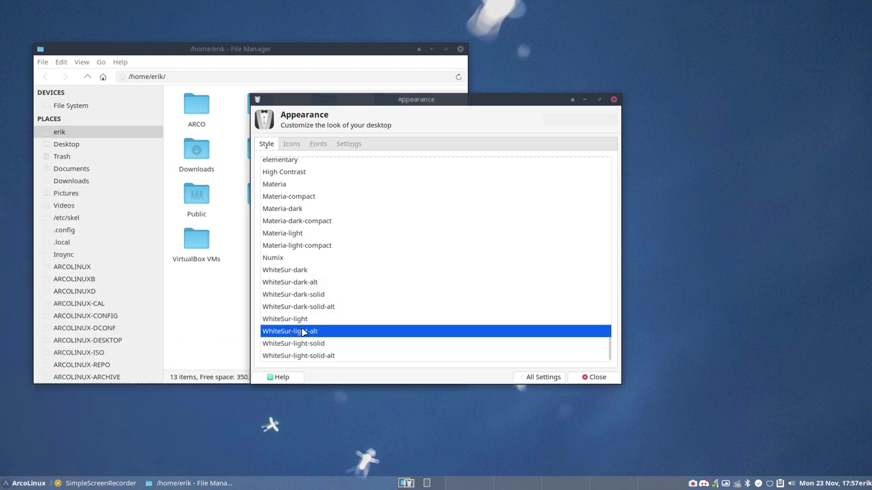
Step: Change the icon theme from WhiteSur-dark to WhiteSur and check the icons in the application menu
left_click(297, 146)
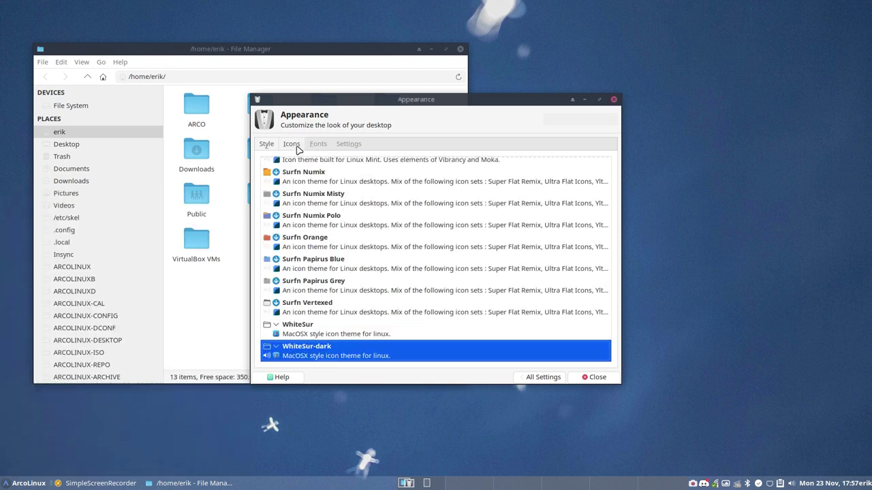
left_click(318, 330)
left_click(21, 482)
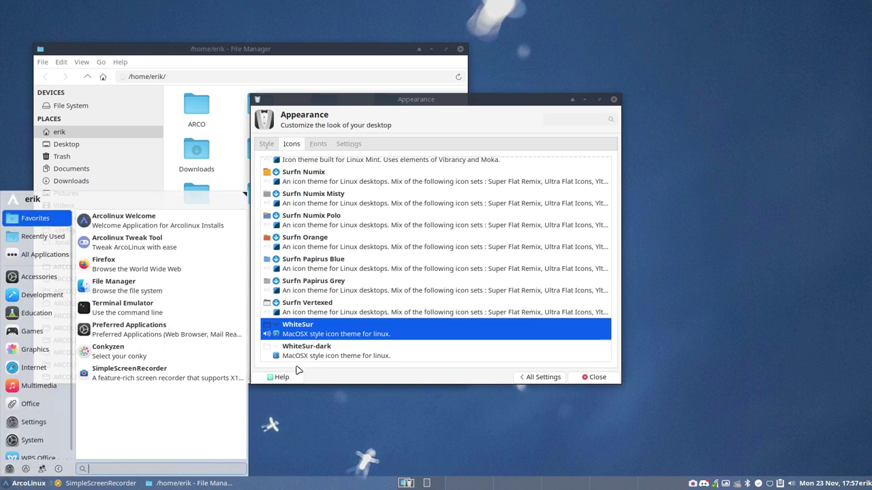
left_click(542, 376)
Step: Go back to the settings overview and open the cursor themes of Mouse and Touchpad
left_click(523, 378)
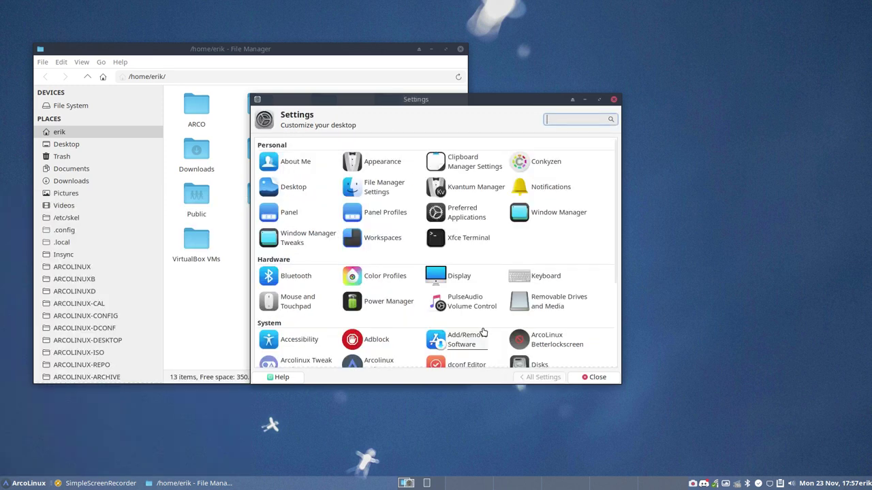
scroll(484, 332, "down", 5)
scroll(483, 332, "up", 3)
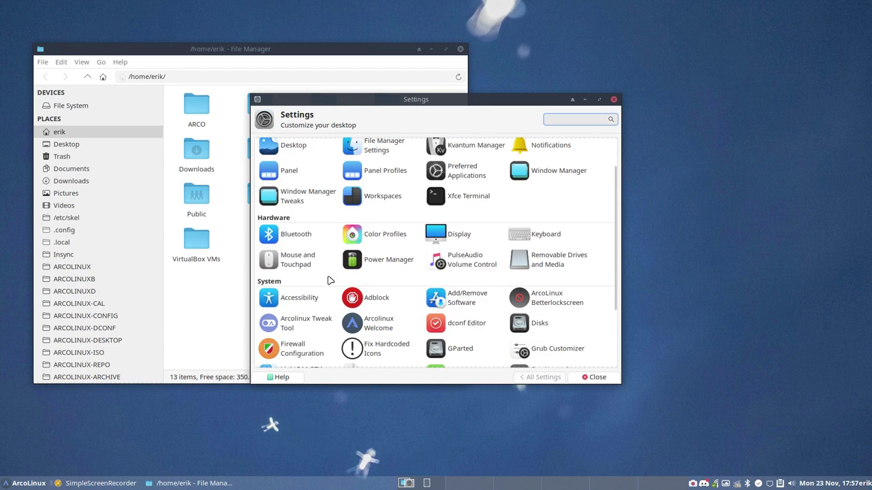
left_click(312, 266)
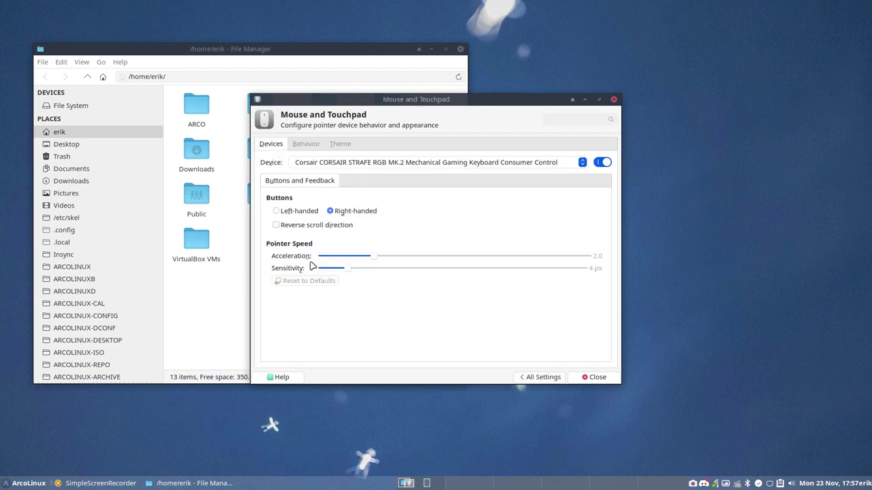
left_click(340, 144)
Step: Apply the WhiteSur Cursors theme to the mouse pointer
scroll(344, 293, "down", 6)
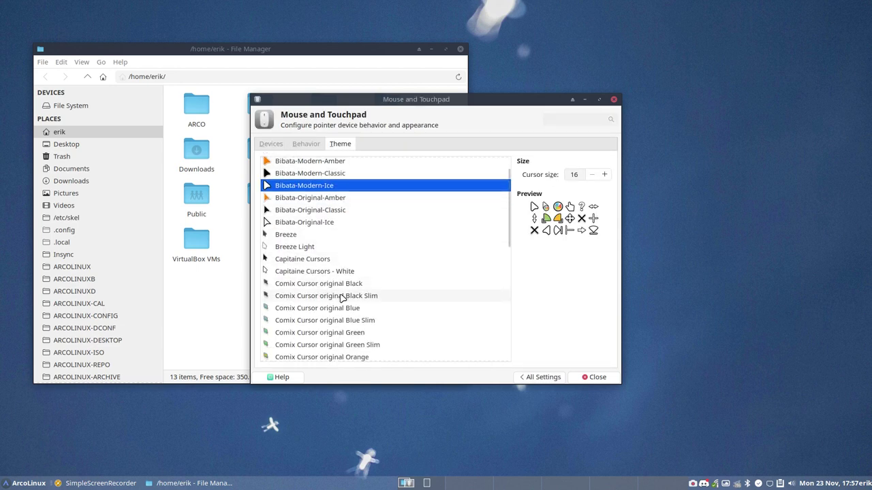
scroll(339, 304, "down", 3)
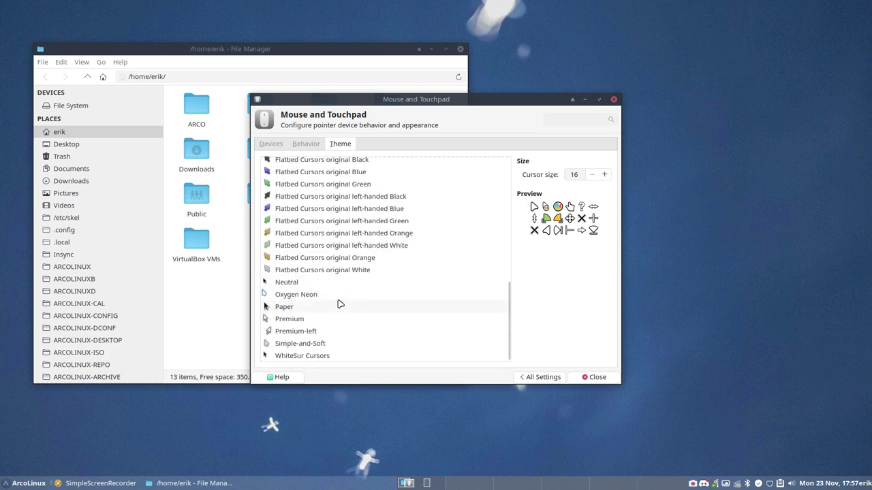
left_click(330, 355)
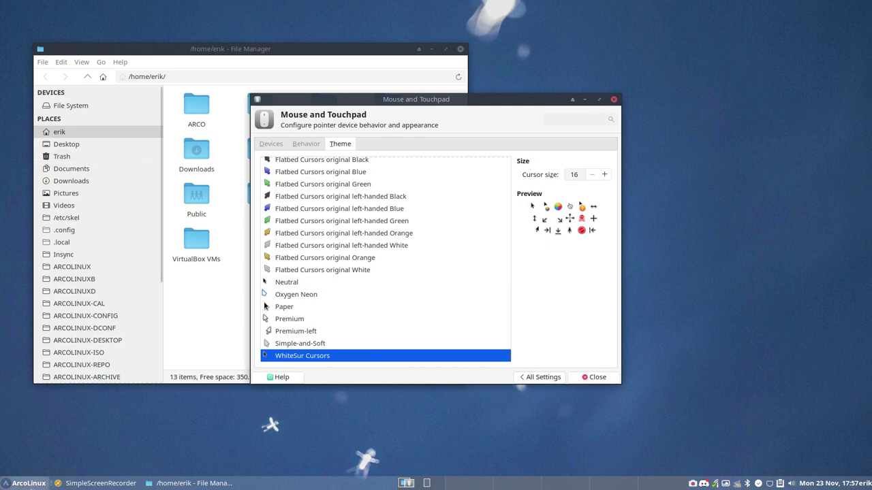
Step: Try the Comix Cursor original Blue theme on the mouse pointer
scroll(318, 270, "up", 1)
scroll(318, 270, "up", 2)
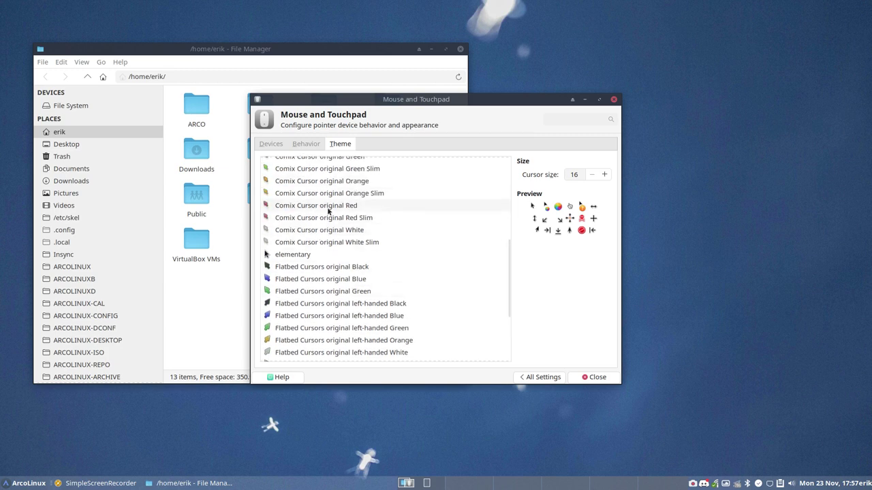
scroll(331, 246, "up", 2)
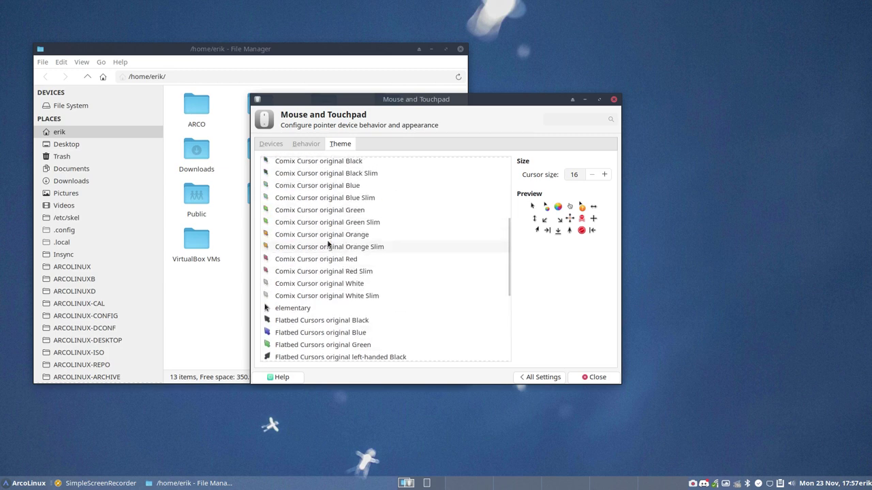
left_click(327, 187)
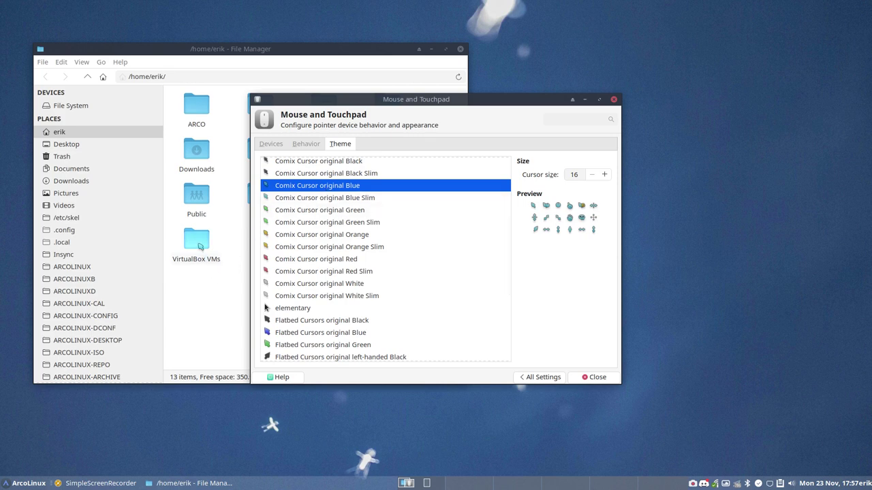
Step: Apply the Oxygen Neon cursor theme
scroll(304, 240, "up", 4)
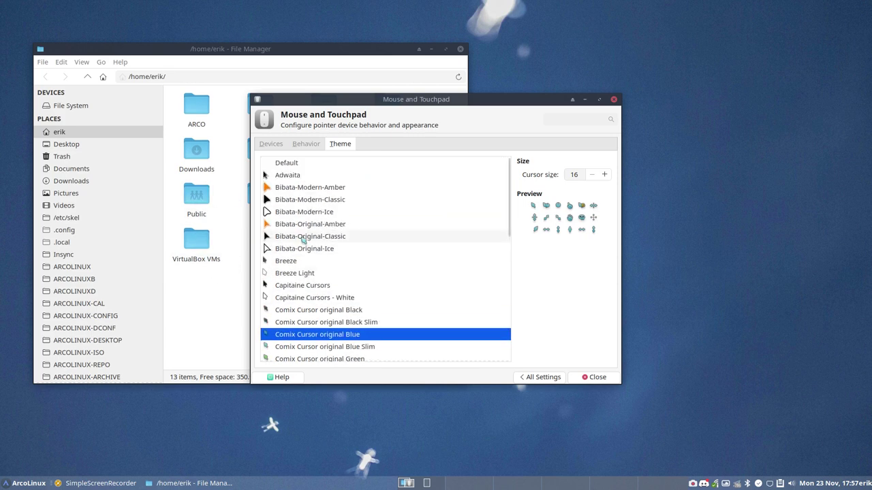
scroll(346, 249, "down", 7)
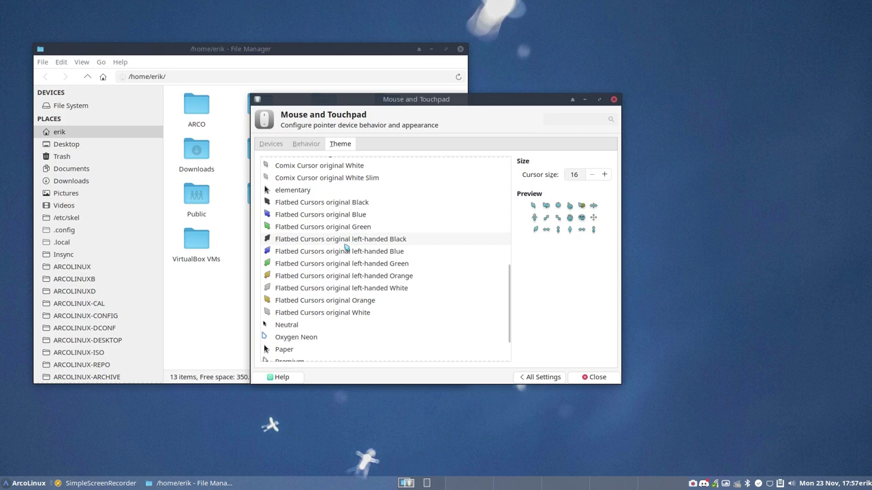
scroll(346, 250, "down", 1)
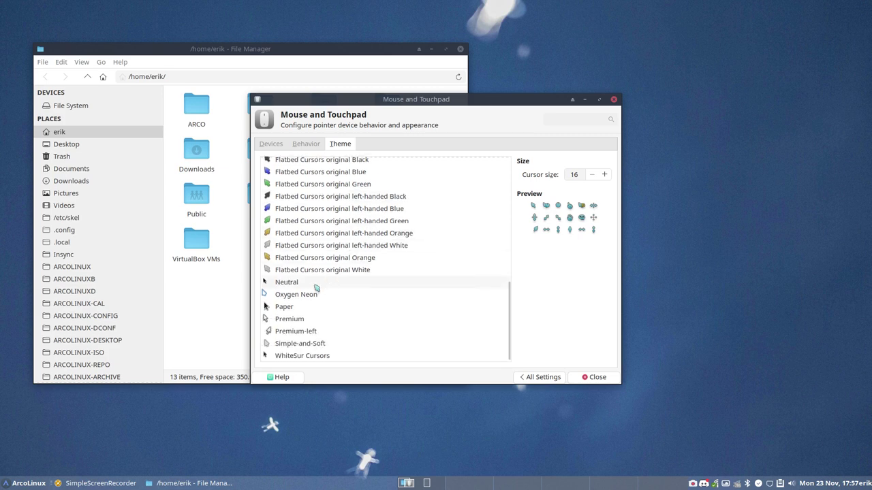
left_click(336, 294)
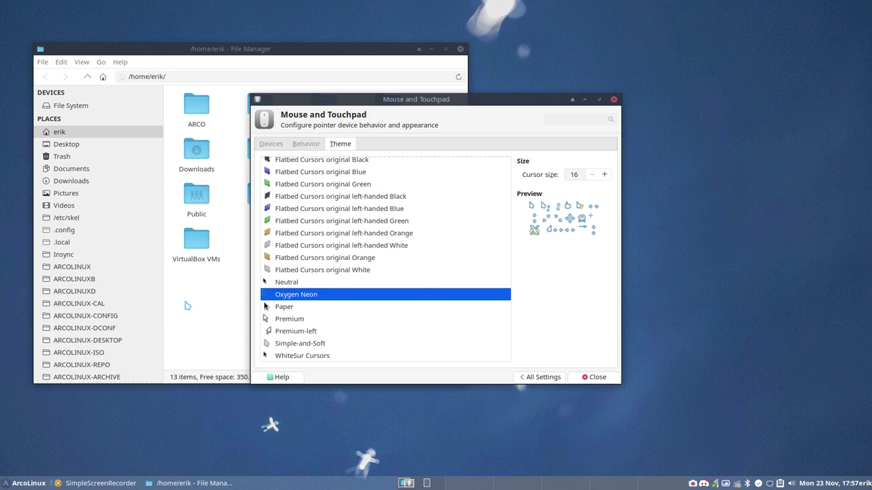
Step: Close the Mouse and Touchpad settings, then move the file manager window aside and close it
left_click(586, 379)
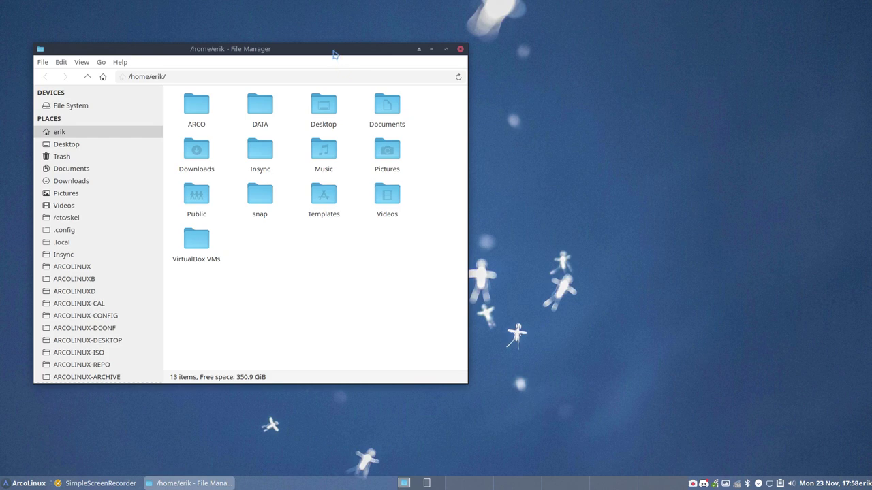
left_click_drag(334, 54, 526, 53)
left_click(652, 49)
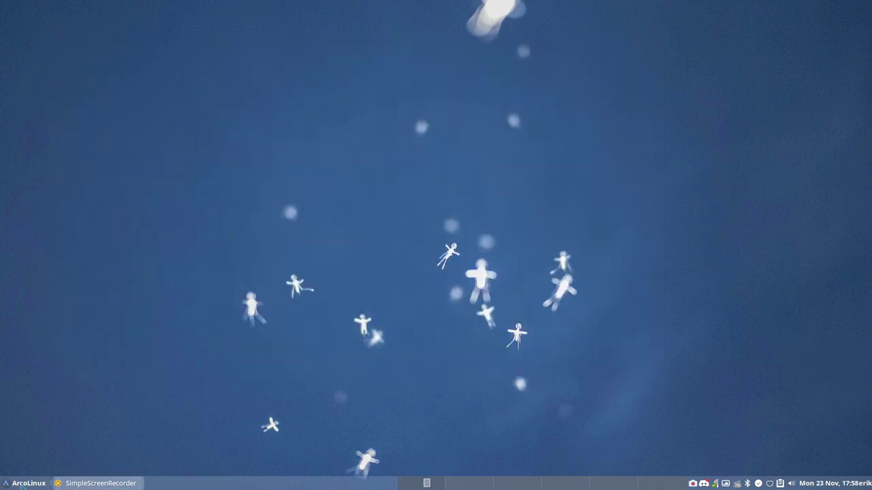
Step: Inspect the Graphics and Recently Used categories in the application menu with the applied themes, then dismiss it
left_click(27, 483)
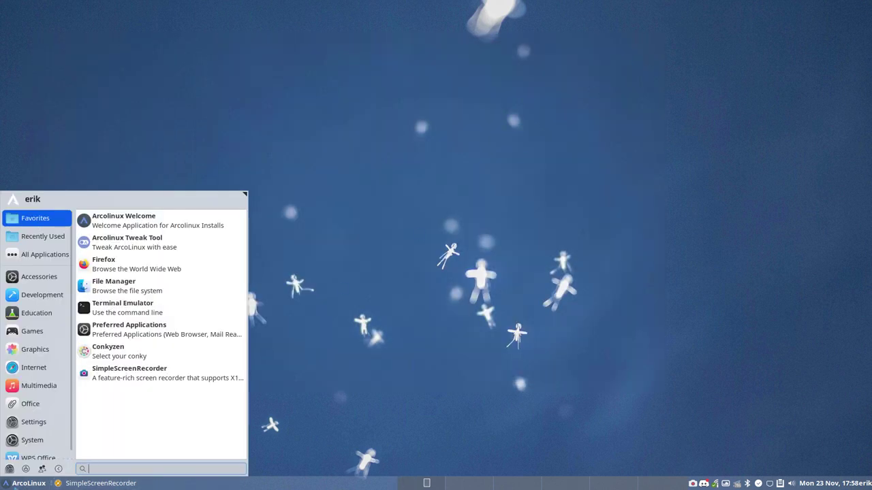
left_click(30, 349)
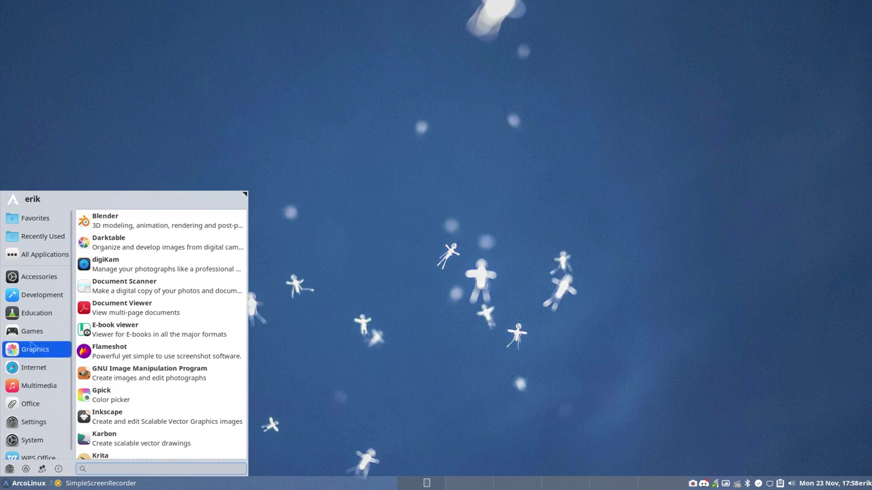
mouse_move(50, 232)
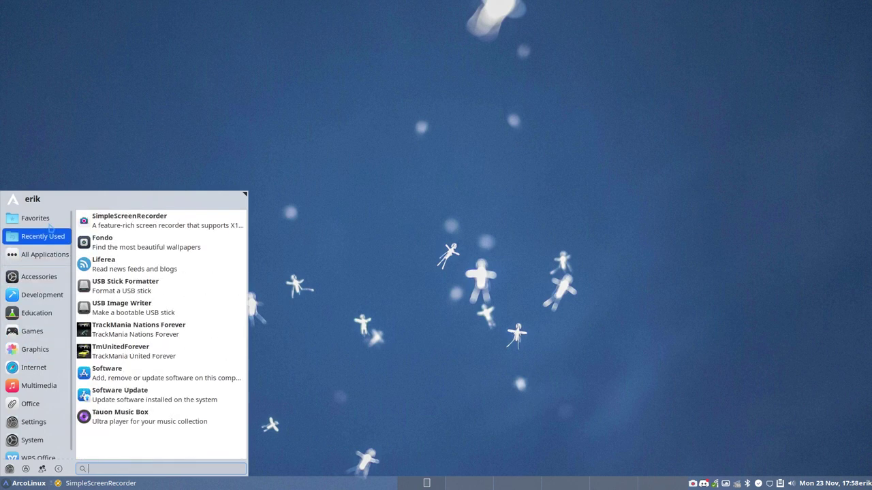
left_click(393, 179)
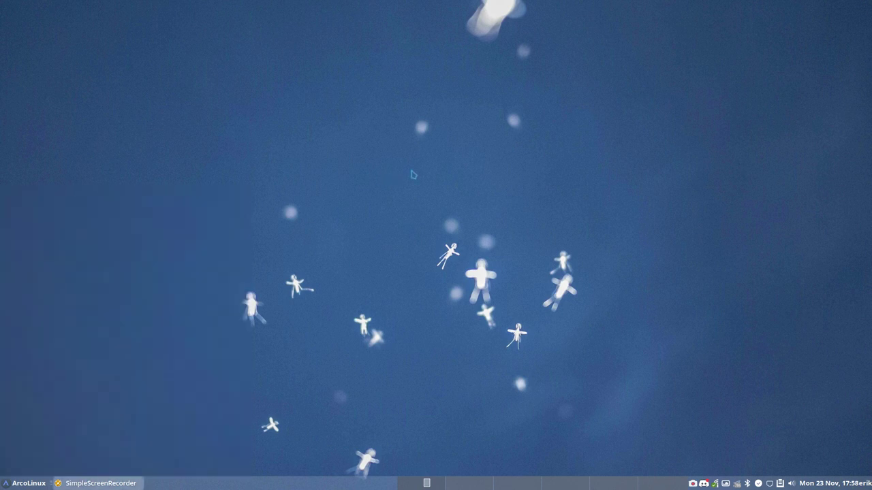